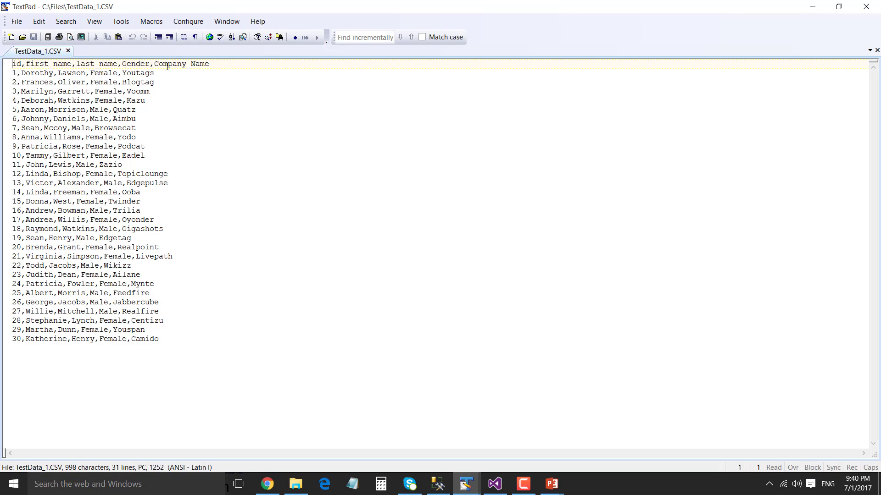
Review the 30 records in TestData_1.CSV, then switch to SQL Server Management Studio
left_click_drag(30, 73, 171, 281)
left_click(179, 299)
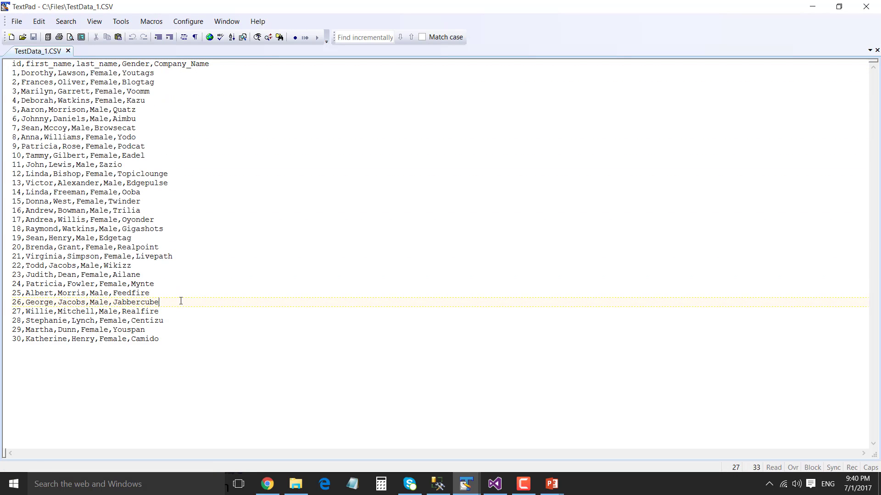
left_click(438, 484)
Rerun SELECT * FROM [dbo].[Males_Data], check its 12 male rows, then return to Visual Studio
left_click(383, 108)
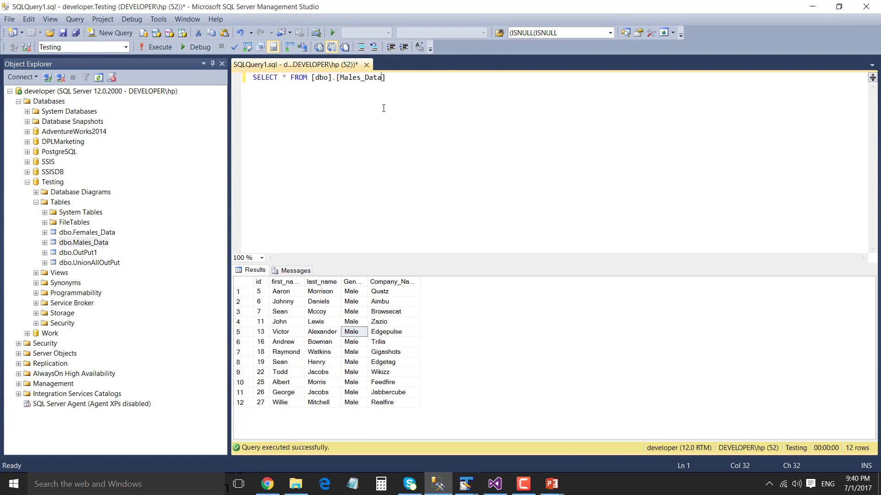
key("Left")
key("Left")
key("Left")
key("Left")
key("Left")
key("Left")
key("Left")
left_click(159, 46)
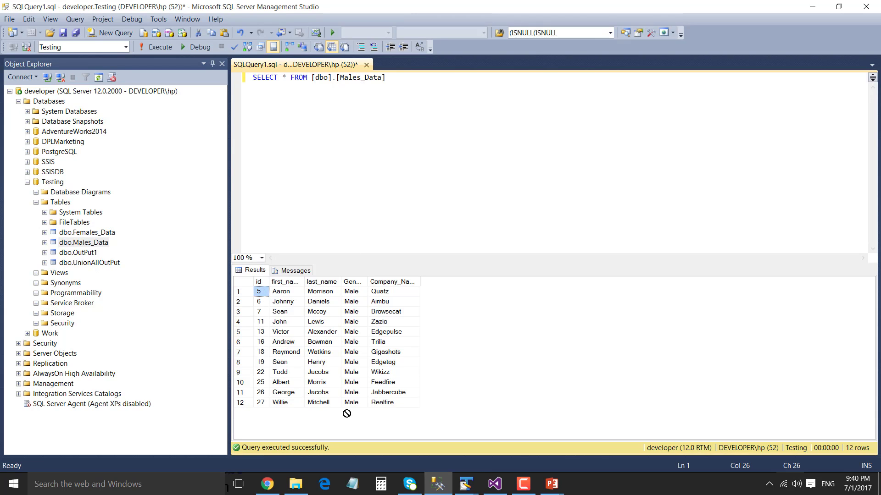
left_click_drag(385, 403, 260, 288)
left_click(390, 363)
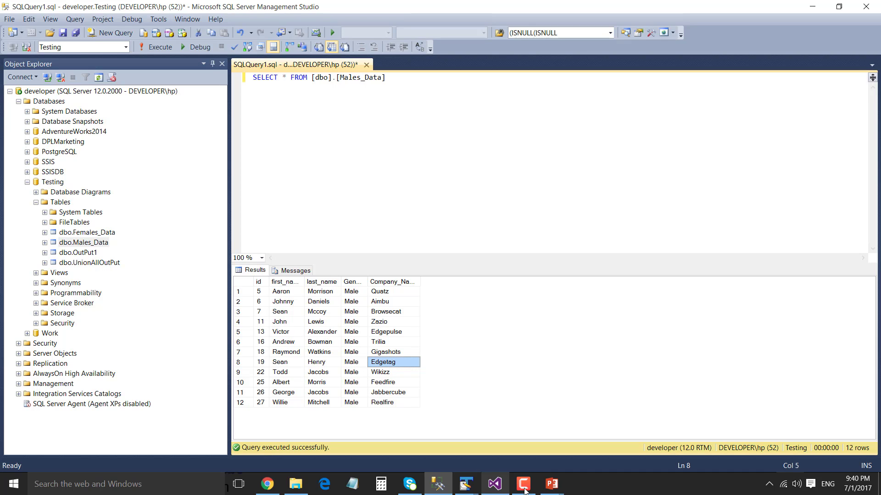
left_click(494, 484)
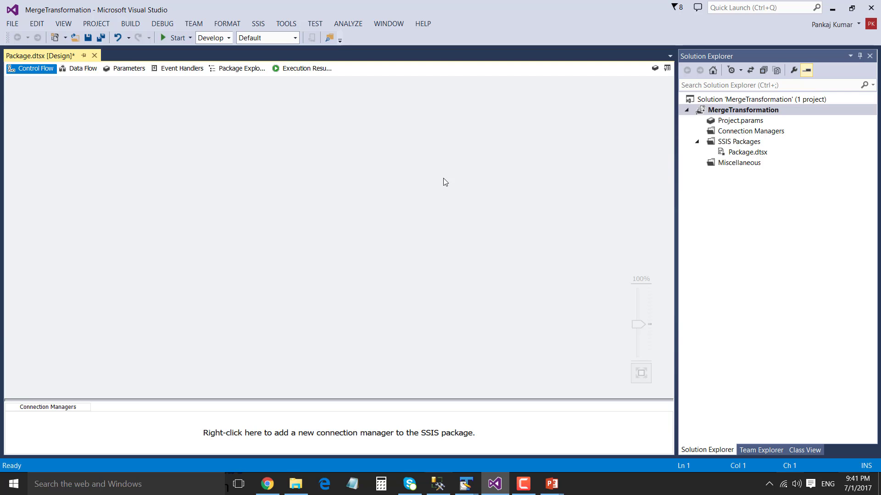
Place a Data Flow Task from the SSIS Toolbox onto the Package.dtsx control flow
left_click(667, 68)
scroll(64, 165, "up", 1)
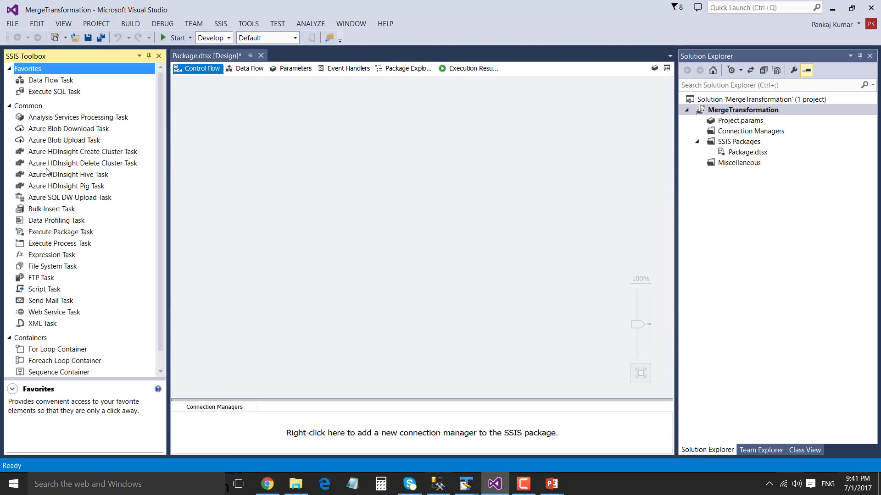
left_click_drag(46, 79, 301, 133)
left_click(409, 204)
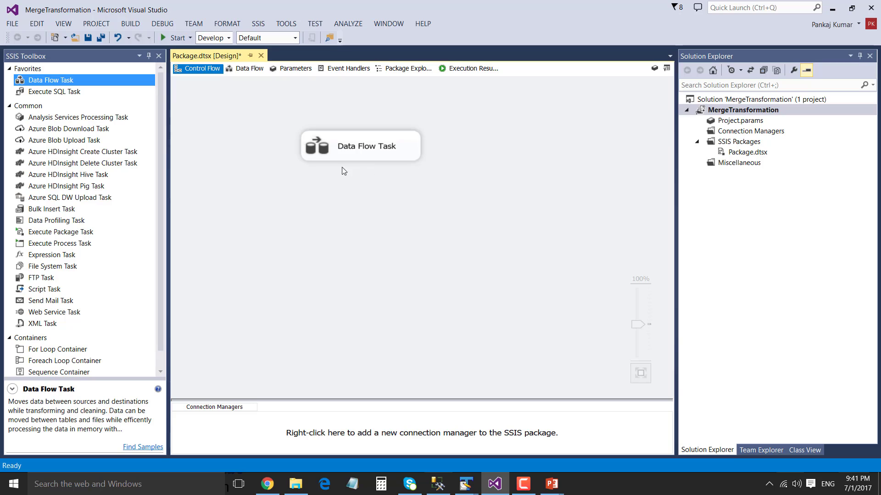
left_click(338, 148)
Open the Data Flow Task and add a Flat File Source to its canvas
double_click(313, 143)
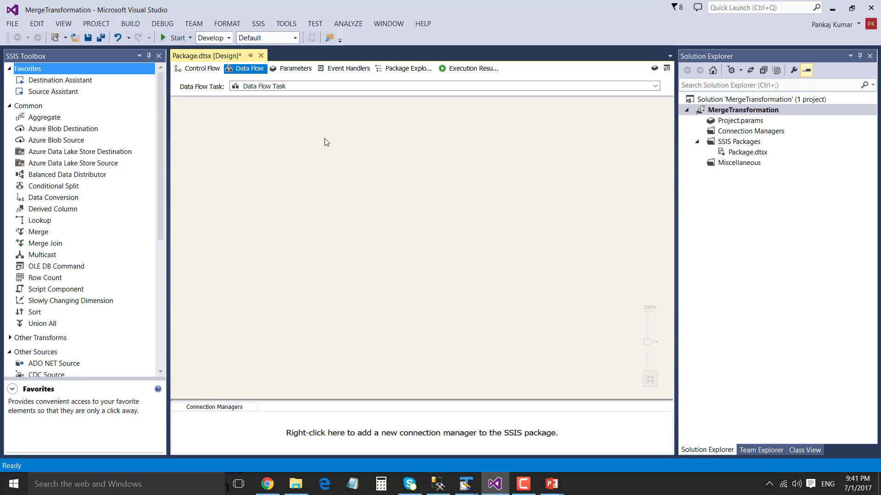
scroll(77, 196, "down", 7)
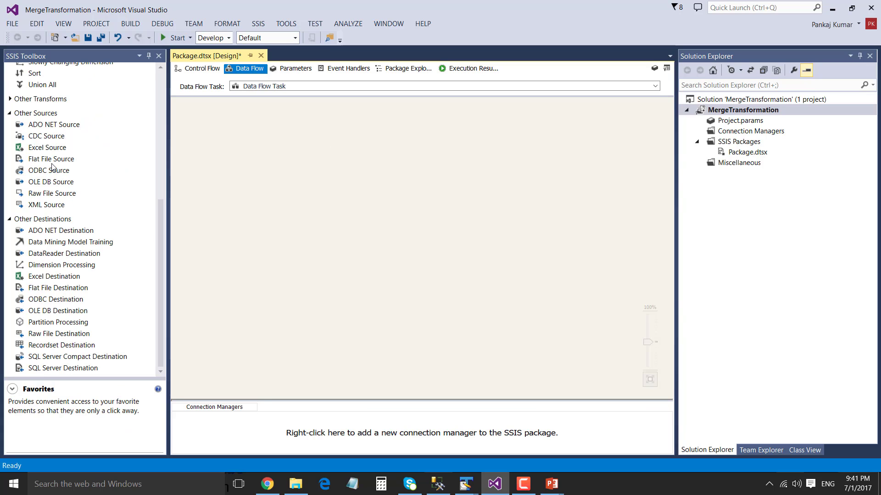
left_click_drag(52, 161, 247, 126)
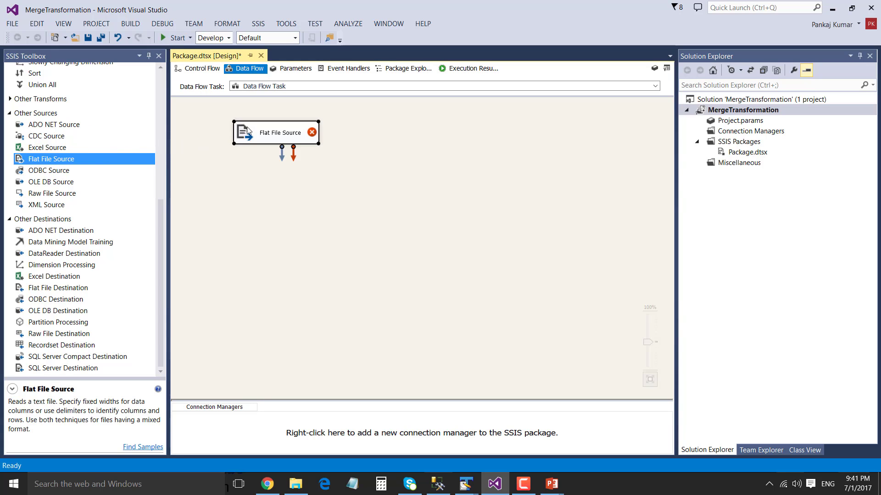
right_click(270, 139)
left_click(298, 145)
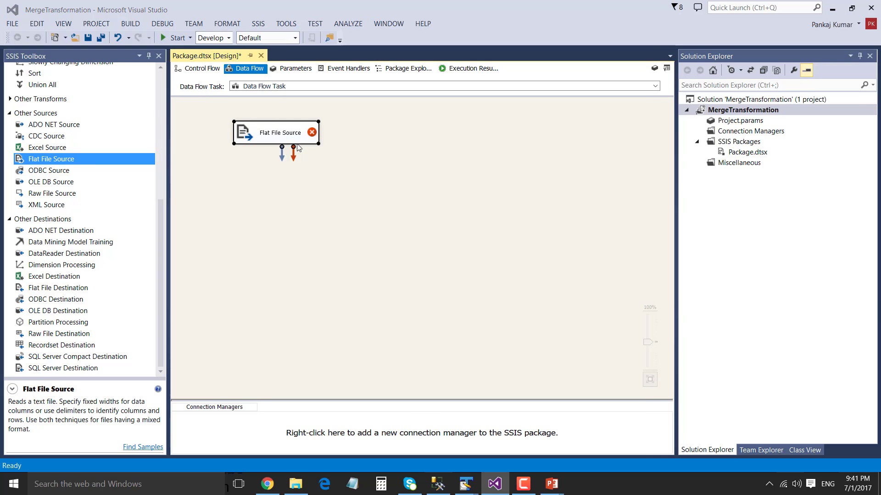
Create a new Flat File Connection Manager reading C:\Files\TestData_1.CSV
left_click(605, 131)
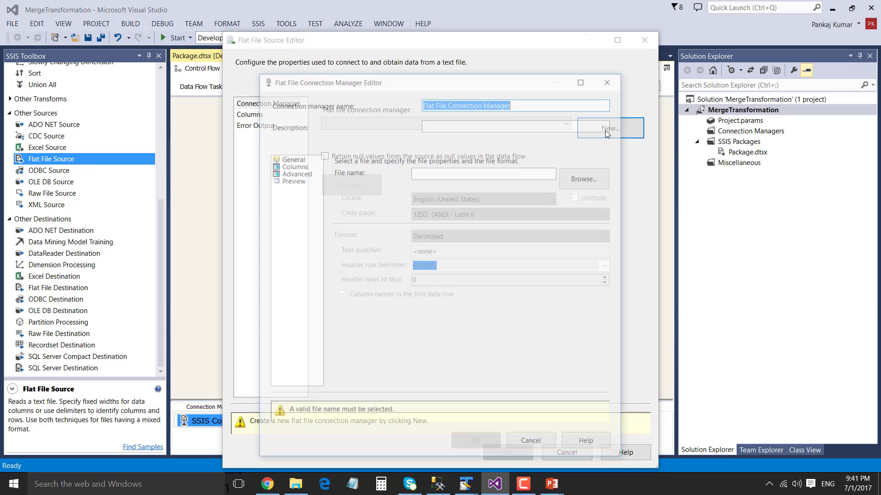
left_click(585, 180)
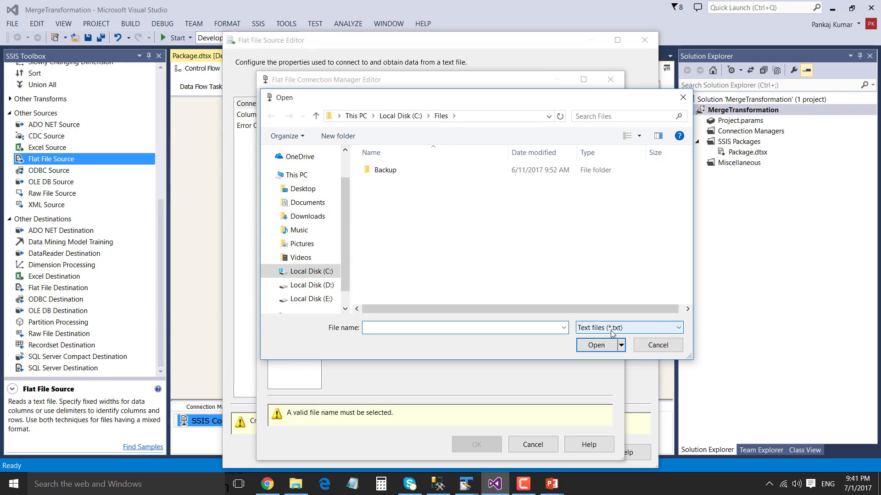
left_click(409, 115)
left_click(402, 116)
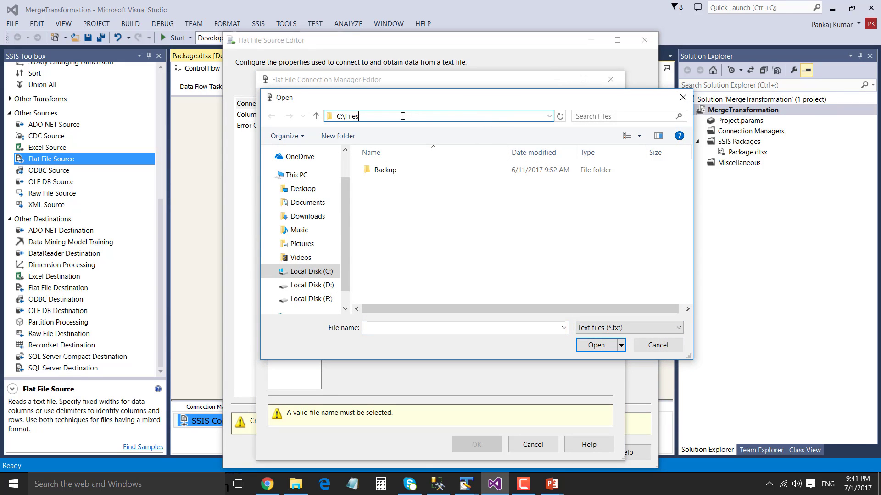
left_click(612, 328)
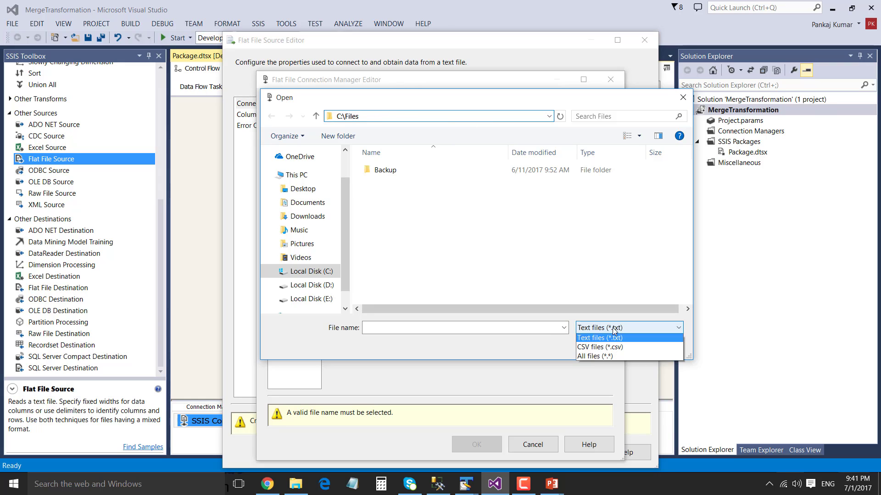
left_click(614, 350)
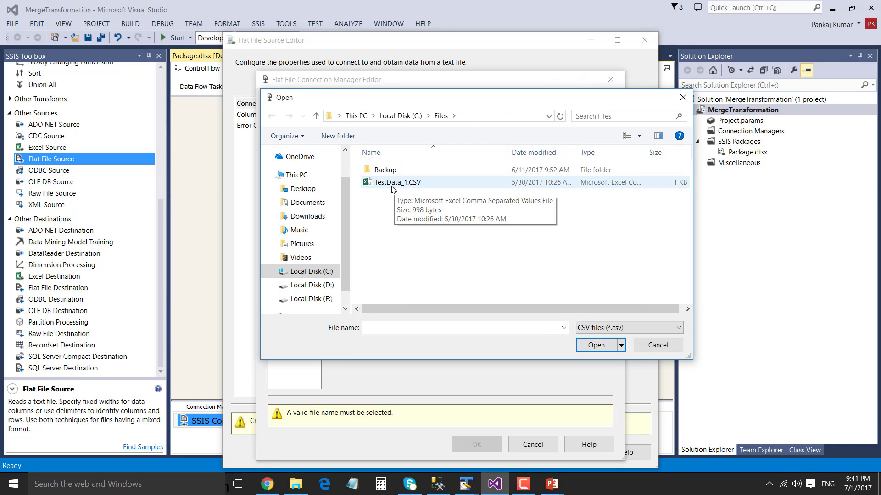
left_click(403, 184)
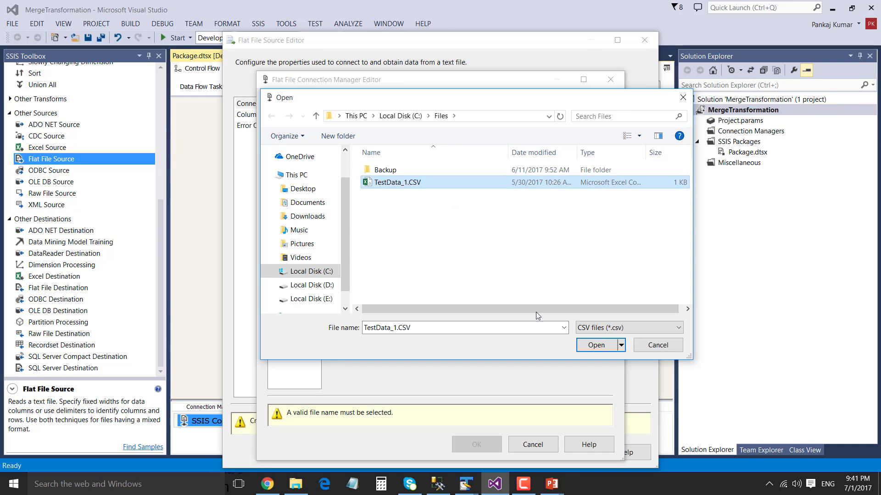
left_click(596, 347)
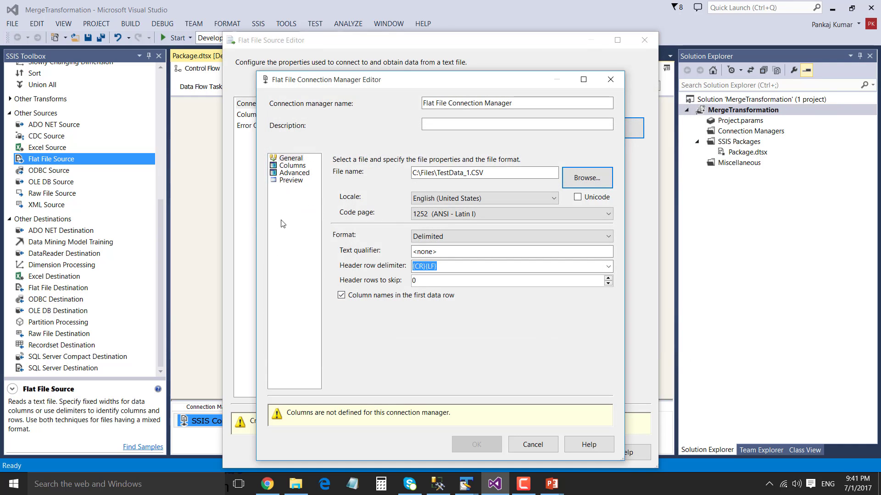
left_click(285, 182)
mouse_move(414, 360)
left_mouse_down()
mouse_move(403, 359)
mouse_move(524, 365)
mouse_move(399, 361)
left_mouse_up()
left_click(471, 416)
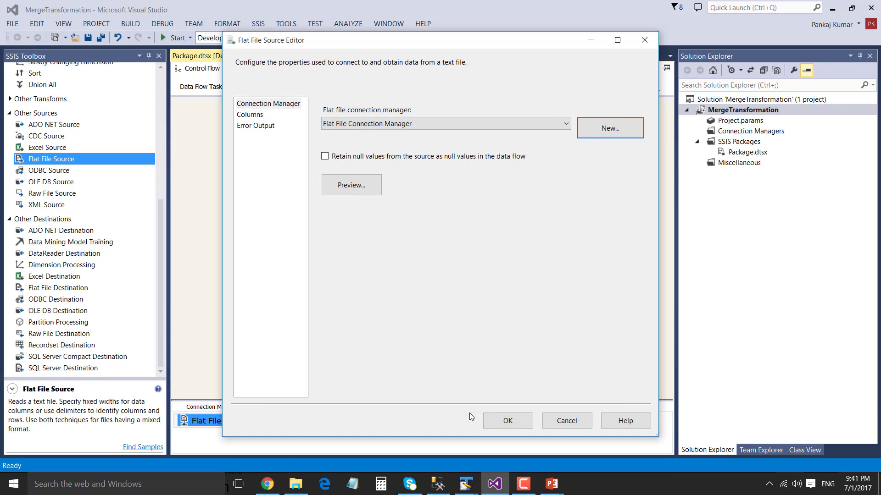
Preview the flat file's sample rows and confirm the Flat File Source settings
left_click(359, 183)
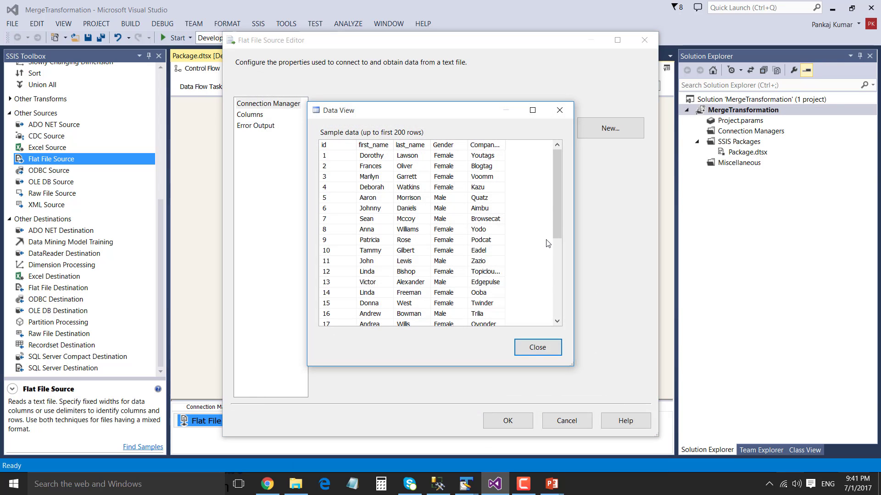
left_click_drag(557, 183, 550, 301)
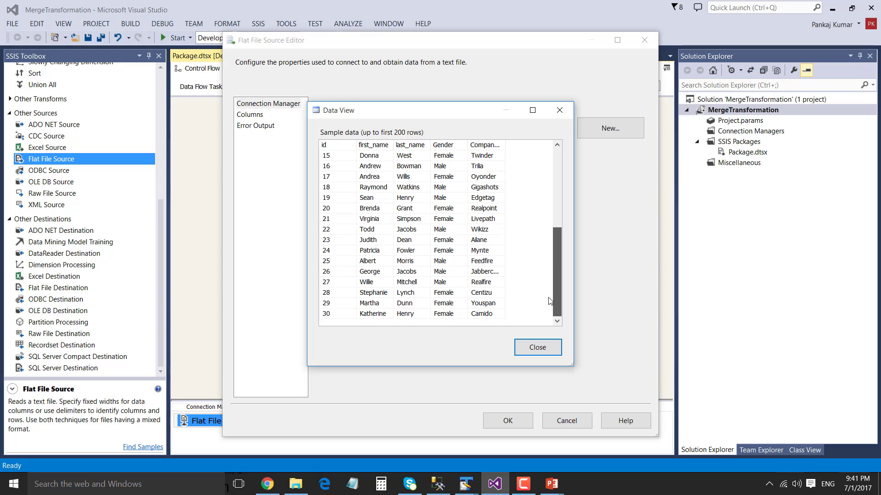
left_click(535, 346)
left_click(508, 421)
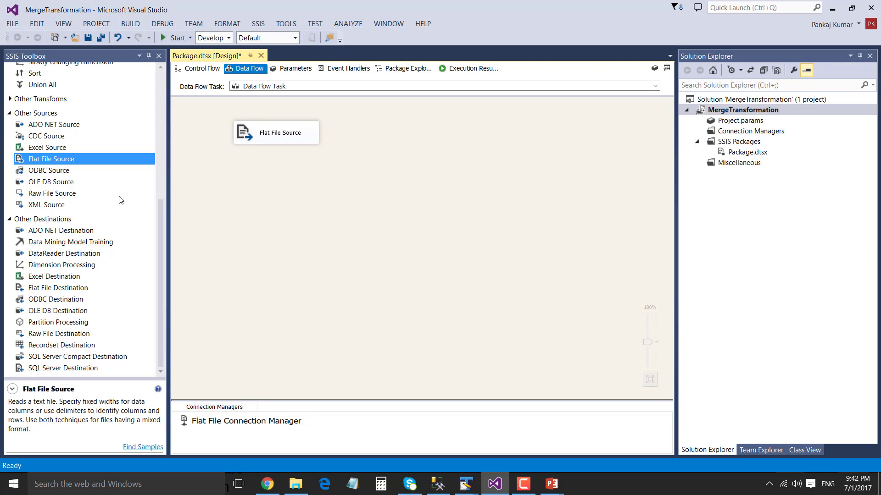
Add an OLE DB Source using a new developer.Testing connection manager
left_click_drag(65, 183, 380, 123)
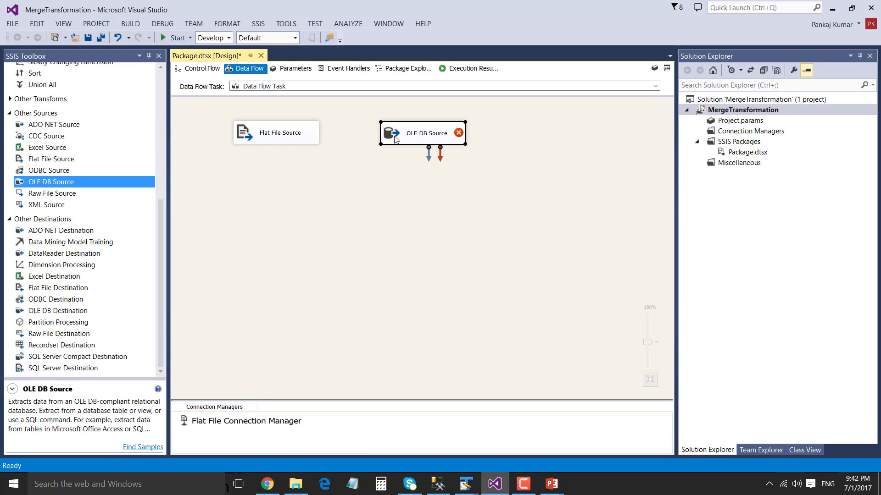
double_click(395, 139)
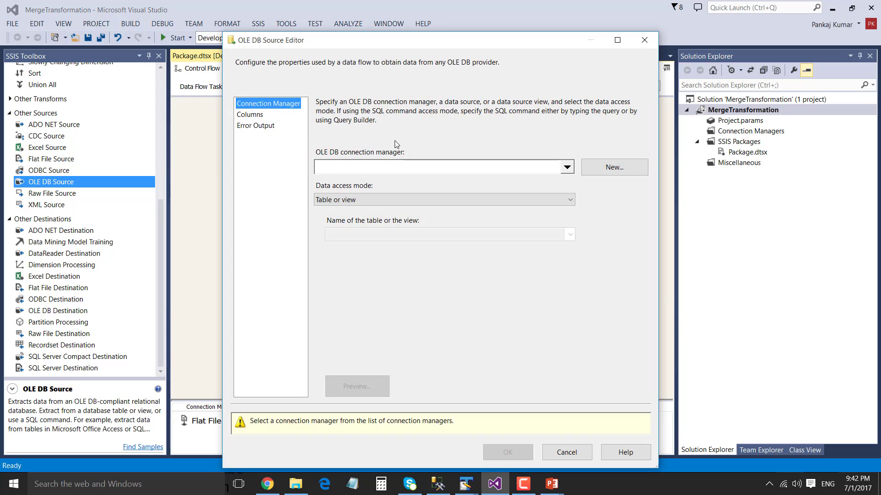
left_click(614, 168)
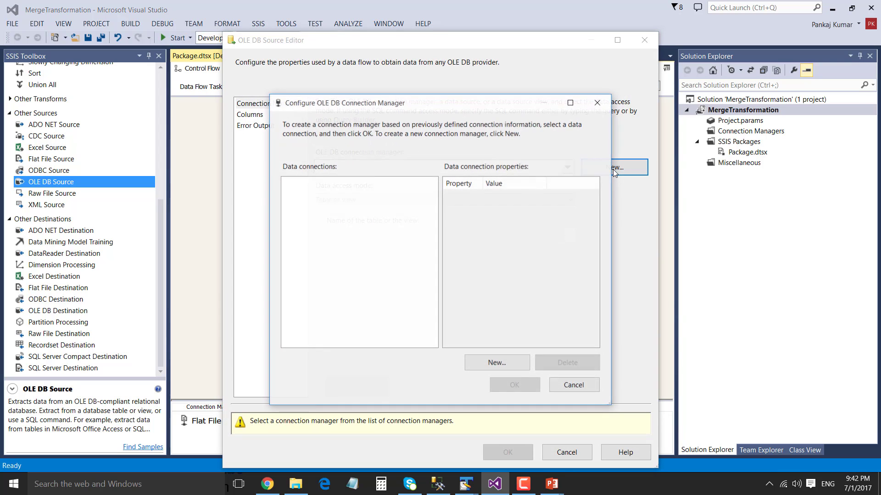
left_click(498, 365)
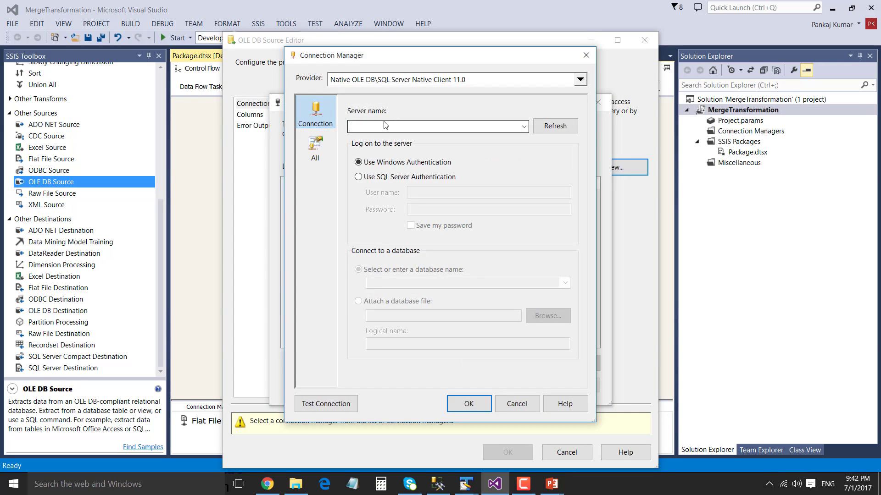
type("developer")
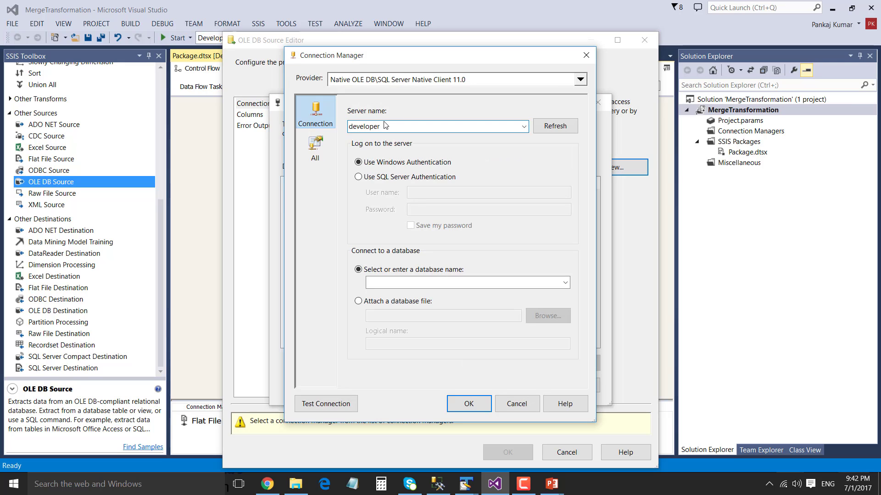
left_click(403, 283)
type("testing")
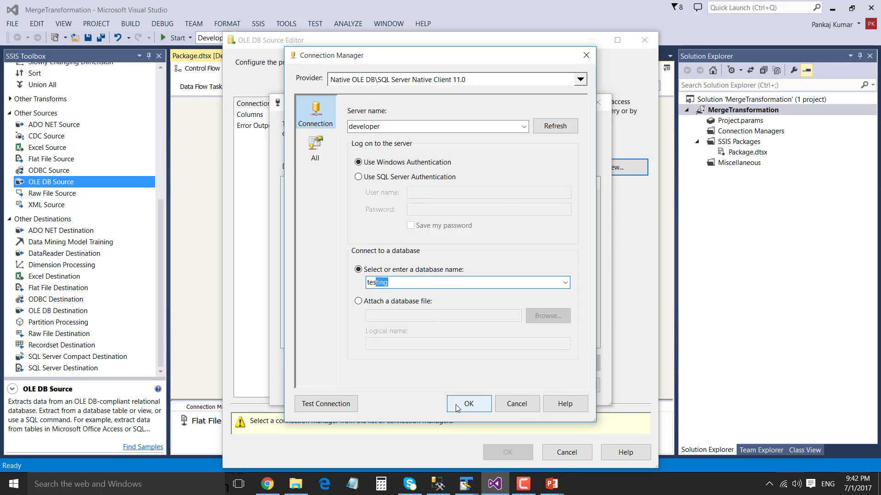
left_click(467, 404)
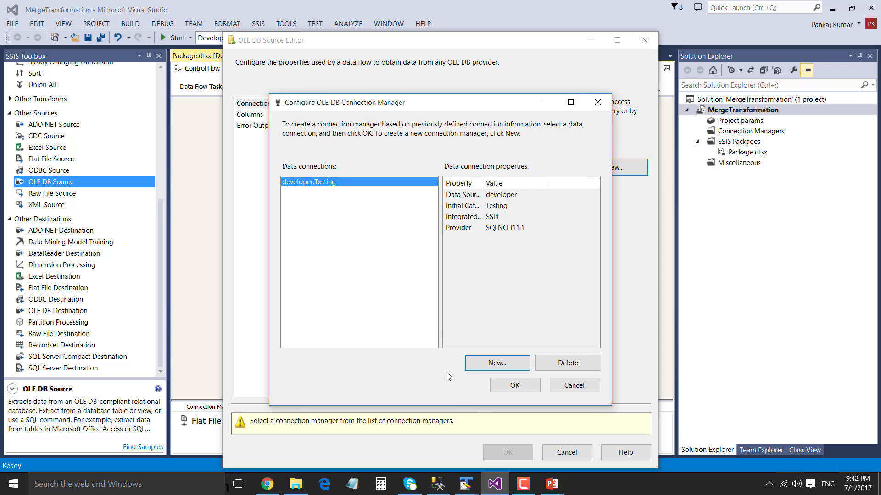
left_click(510, 388)
Set the source table to [dbo].[Males_Data], preview its rows, review columns, and confirm
left_click(385, 236)
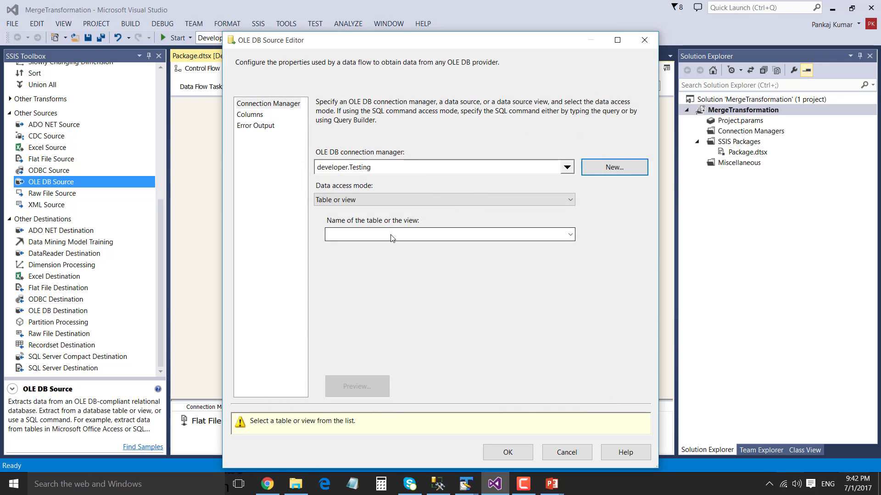
left_click(387, 258)
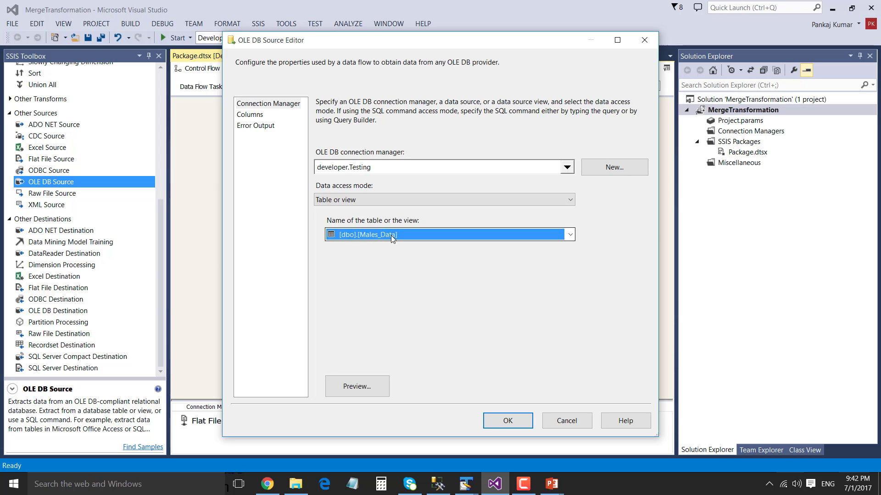
left_click(361, 388)
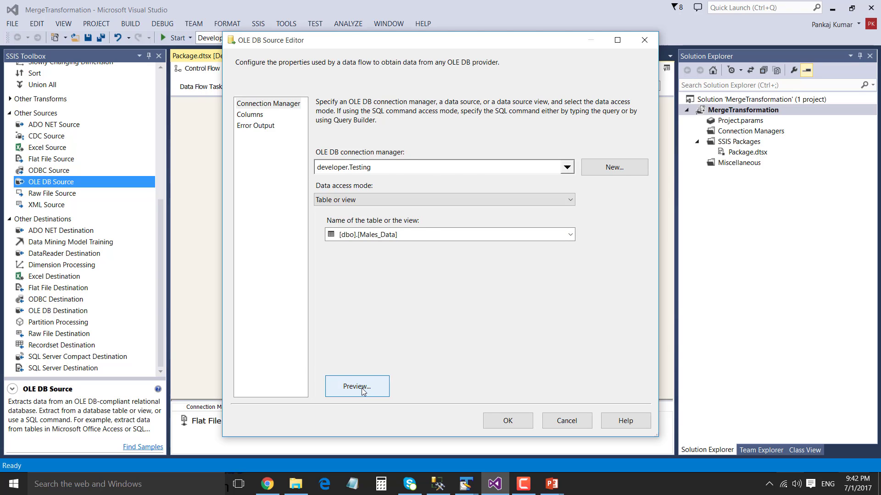
left_click(468, 273)
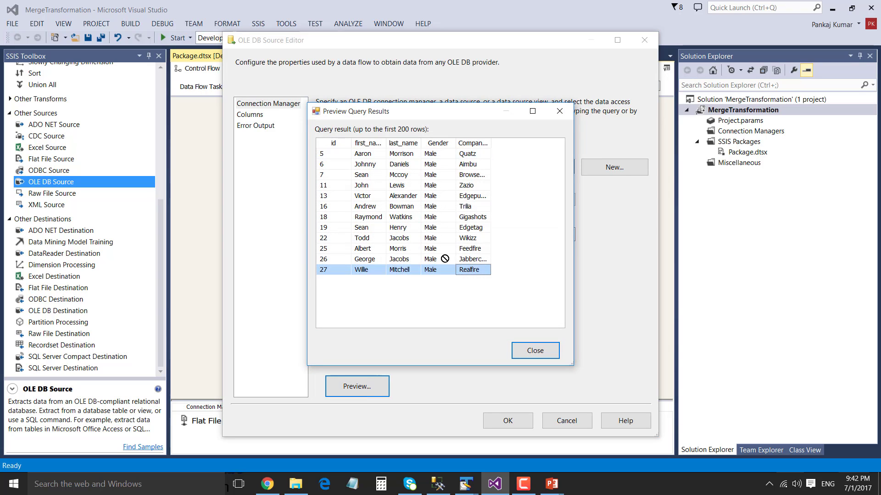
left_click(546, 360)
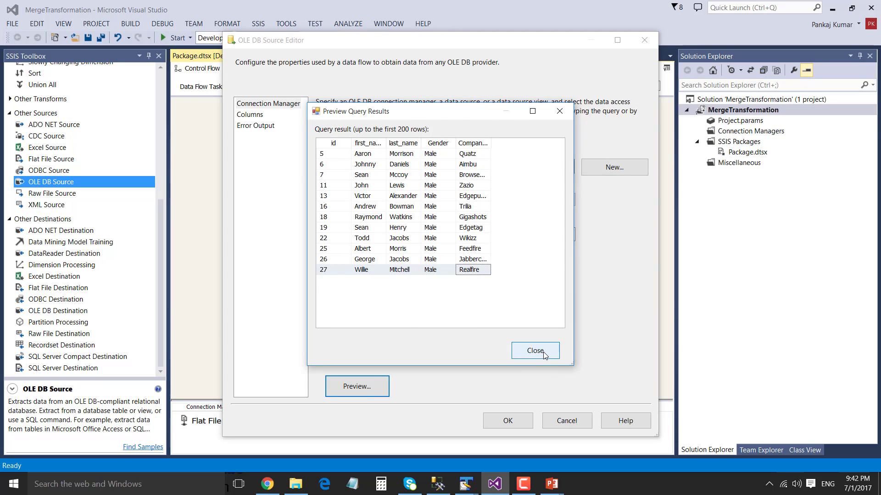
left_click(535, 351)
left_click(255, 117)
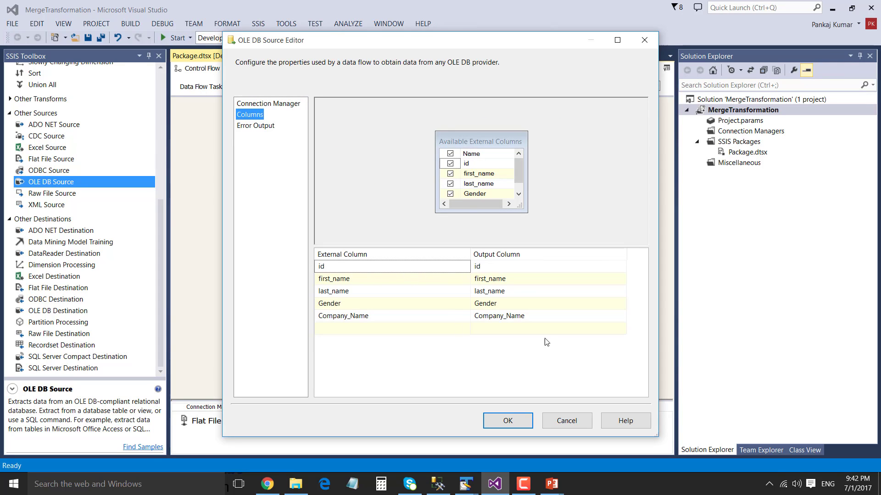
left_click(508, 419)
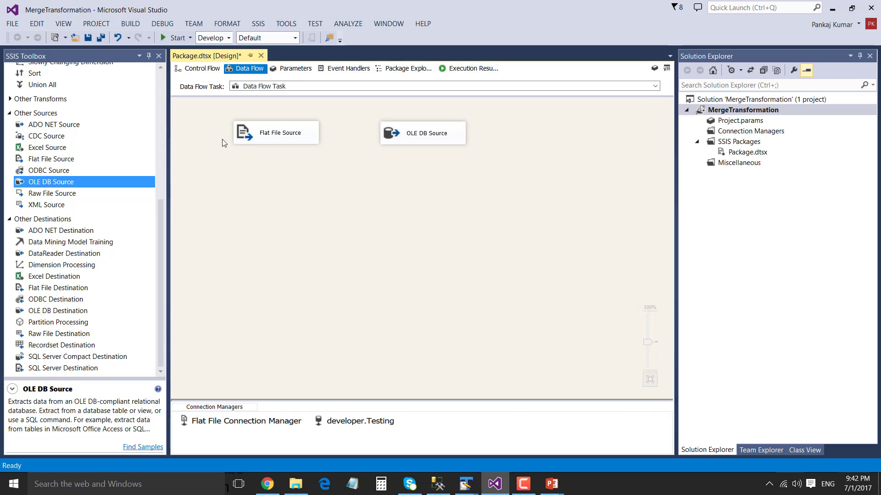
left_click(256, 133)
left_click_drag(364, 113, 485, 162)
left_click(437, 199)
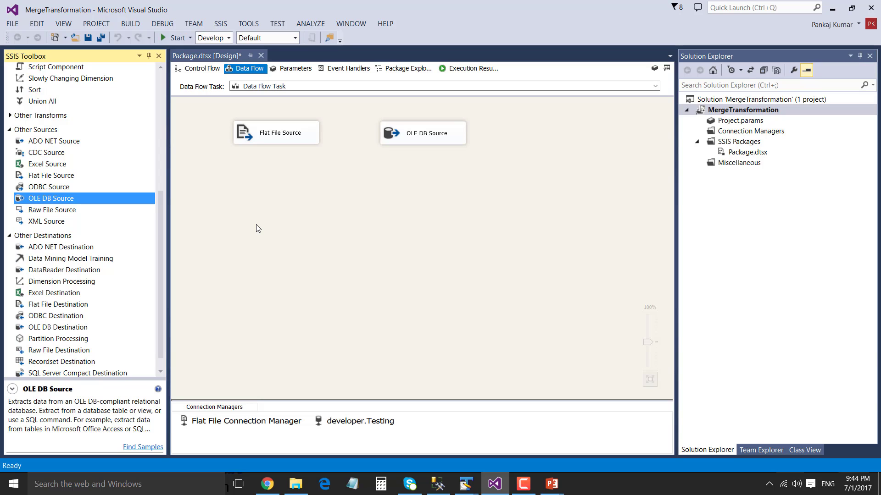
scroll(109, 212, "up", 4)
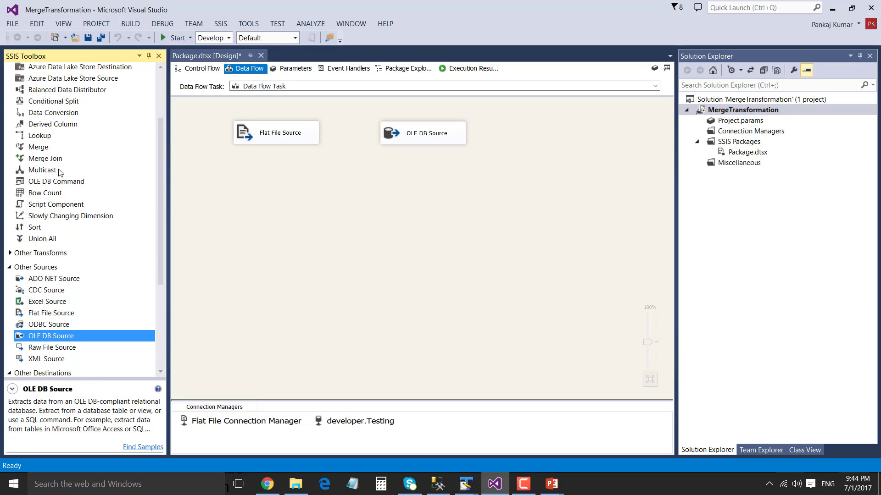
Add a Merge transformation and connect the Flat File Source to Merge Input 1
left_click_drag(50, 147, 303, 205)
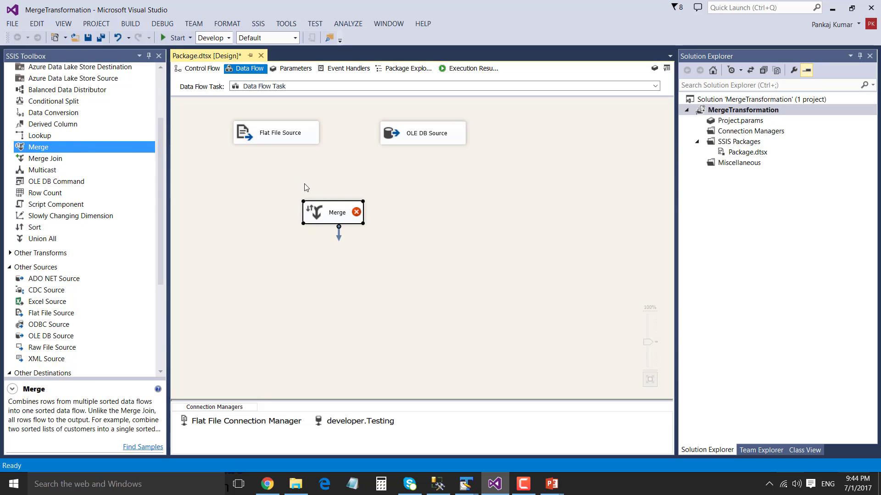
left_click(266, 138)
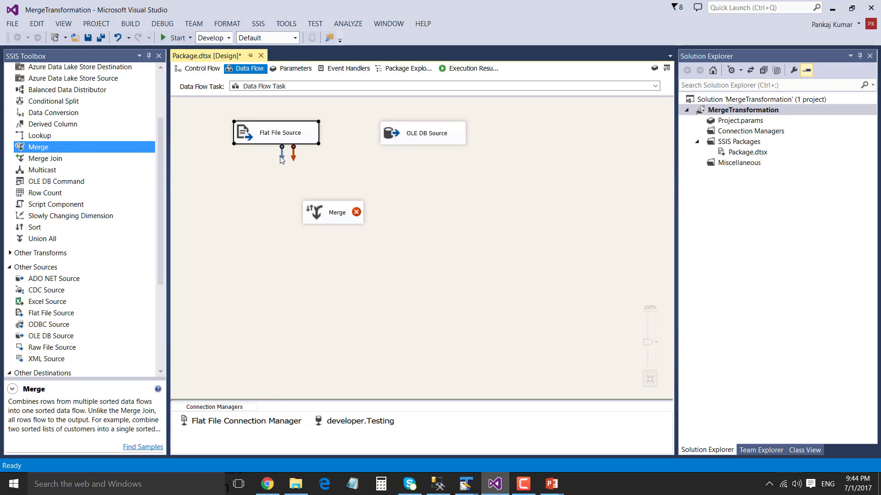
left_click_drag(281, 156, 320, 215)
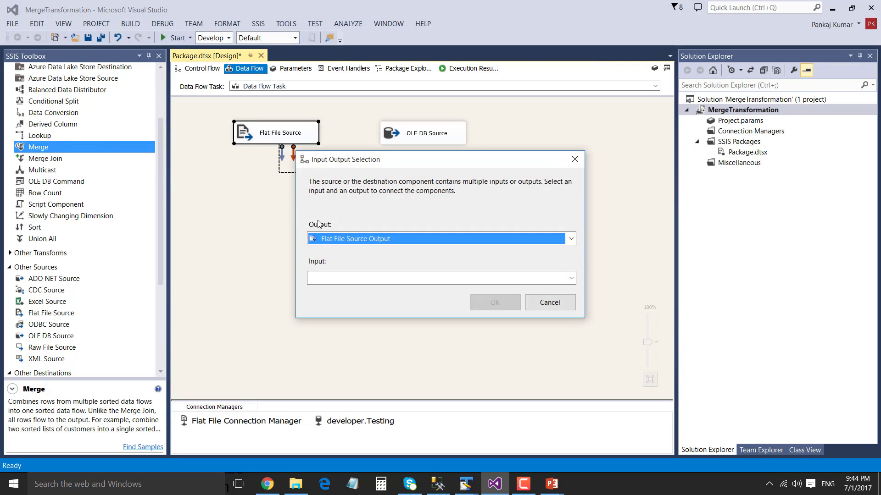
left_click(395, 277)
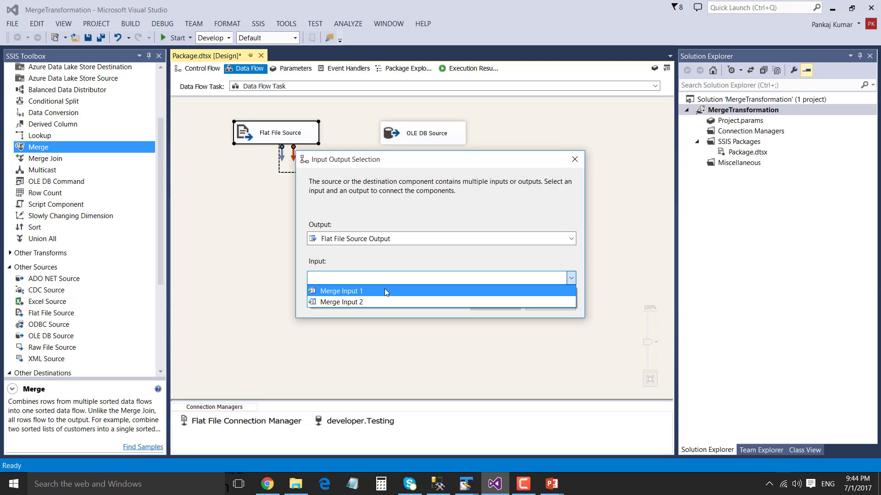
left_click(379, 291)
left_click(495, 304)
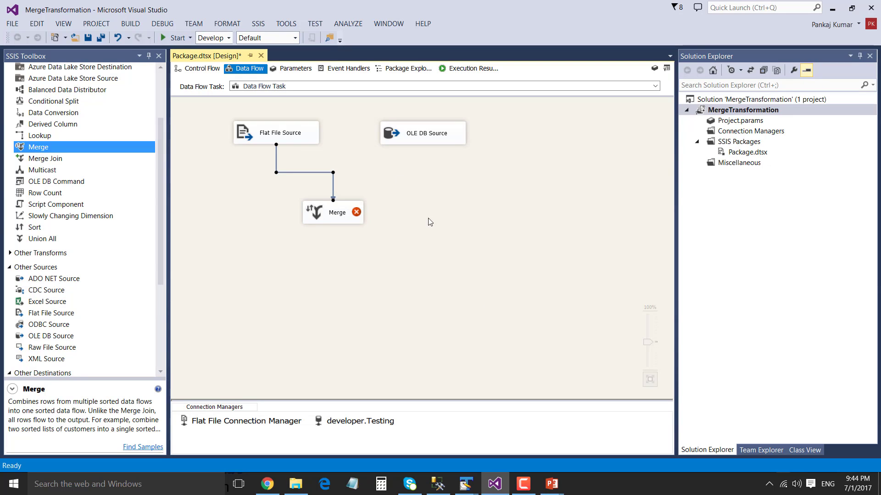
Connect the OLE DB Source to Merge, move Merge lower, and delete the Flat File Source path
left_click(411, 138)
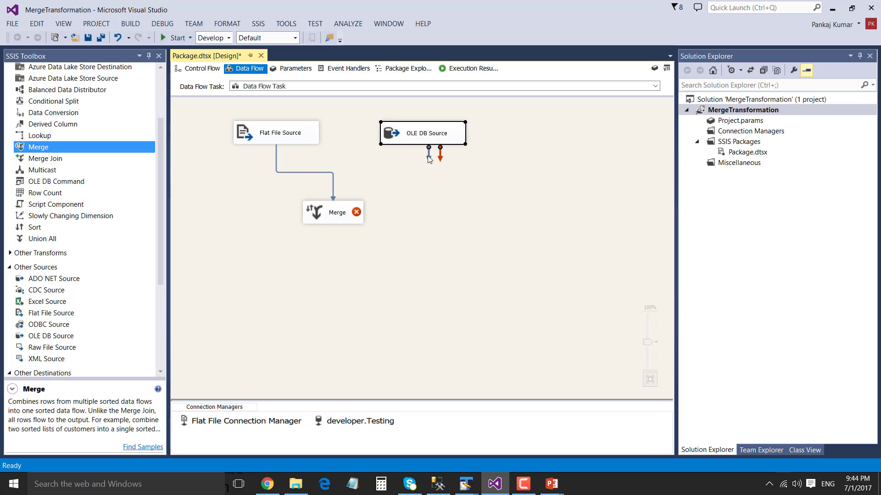
left_click_drag(427, 155, 350, 208)
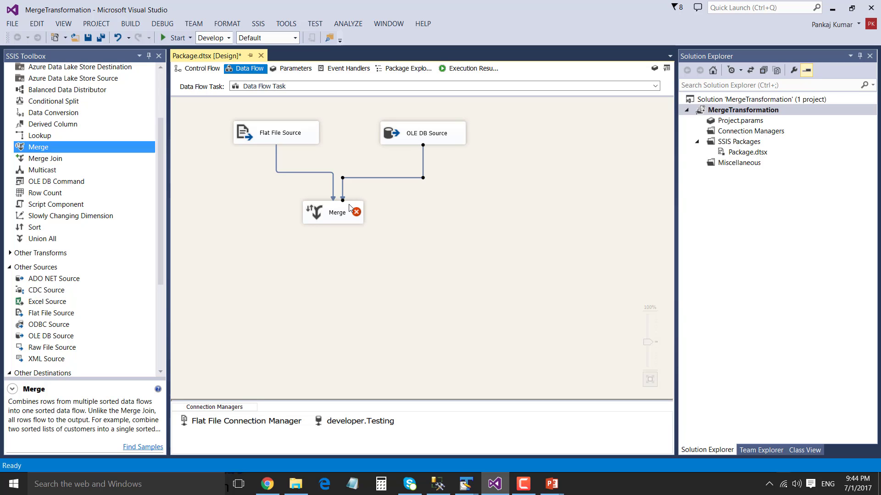
left_click(410, 237)
mouse_move(337, 218)
left_click_drag(323, 214, 333, 233)
left_click(331, 189)
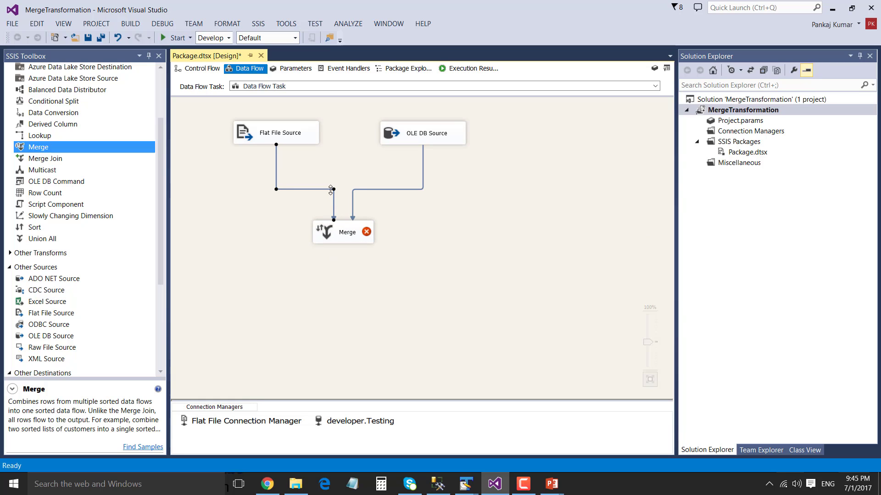
key("Delete")
key("Delete")
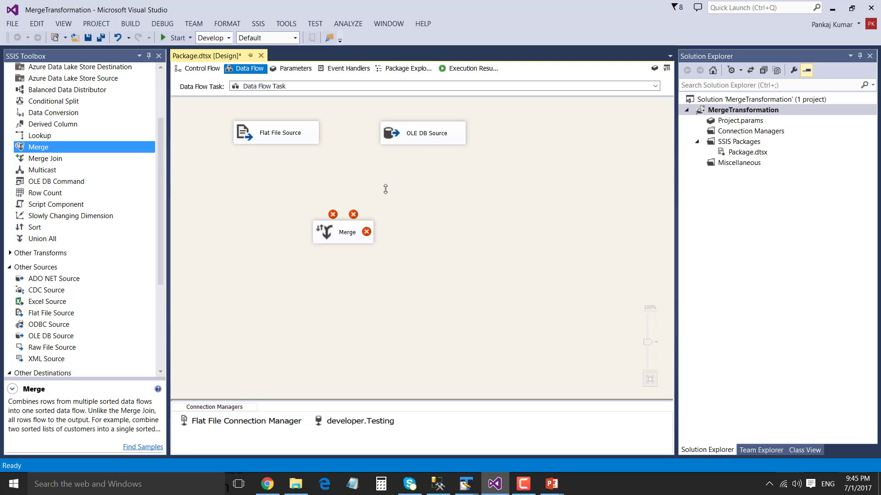
Place Sort and Sort 1 below the two sources and link the Flat File Source into Sort
left_click(32, 229)
left_click_drag(105, 219, 308, 203)
left_click(307, 203)
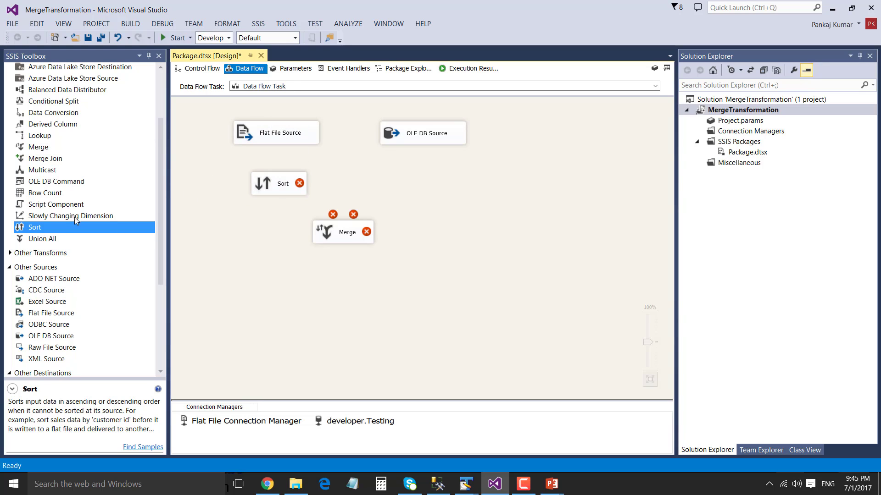
left_click_drag(58, 225, 385, 172)
left_click(257, 143)
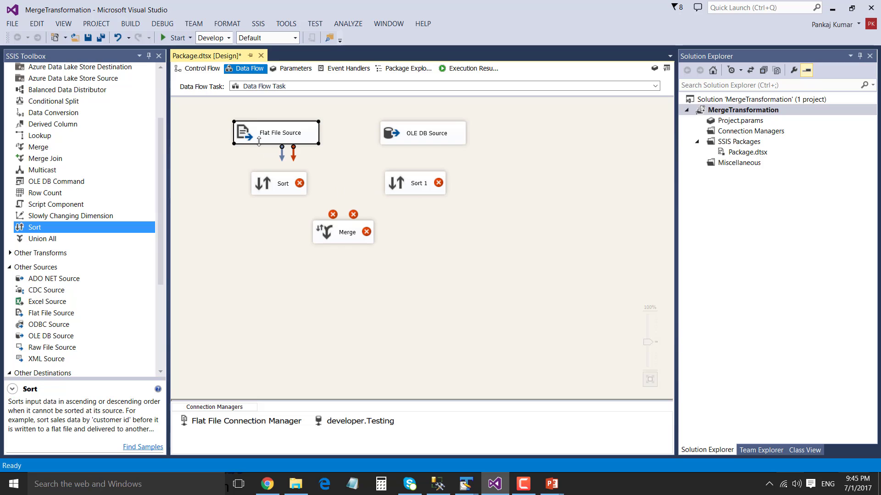
left_click_drag(281, 155, 268, 186)
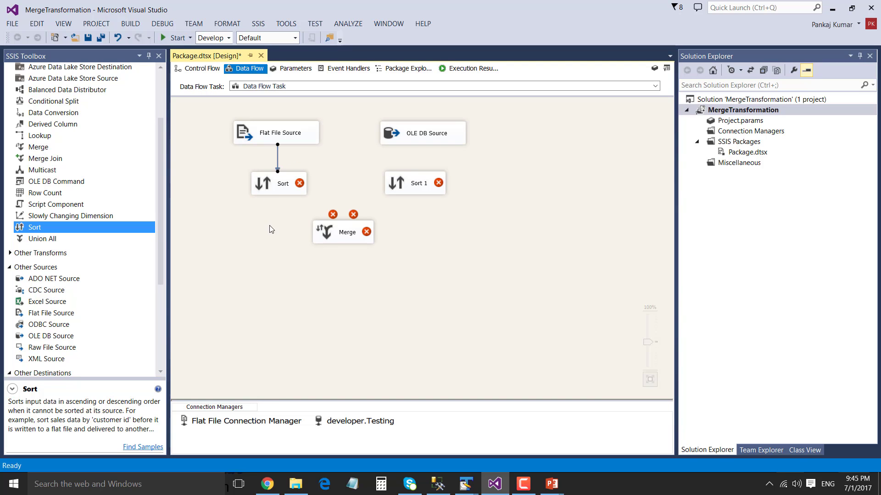
double_click(265, 184)
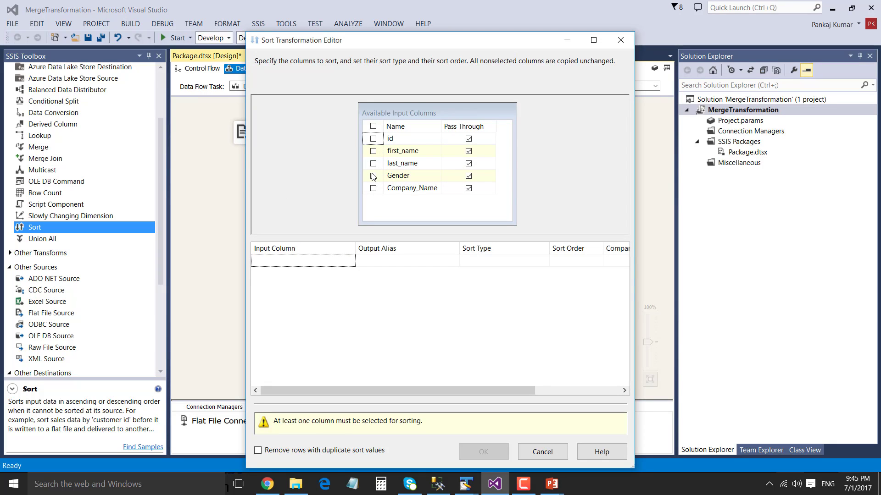
Sort both Sort and Sort 1 on id ascending, with the OLE DB Source feeding Sort 1
left_click(374, 139)
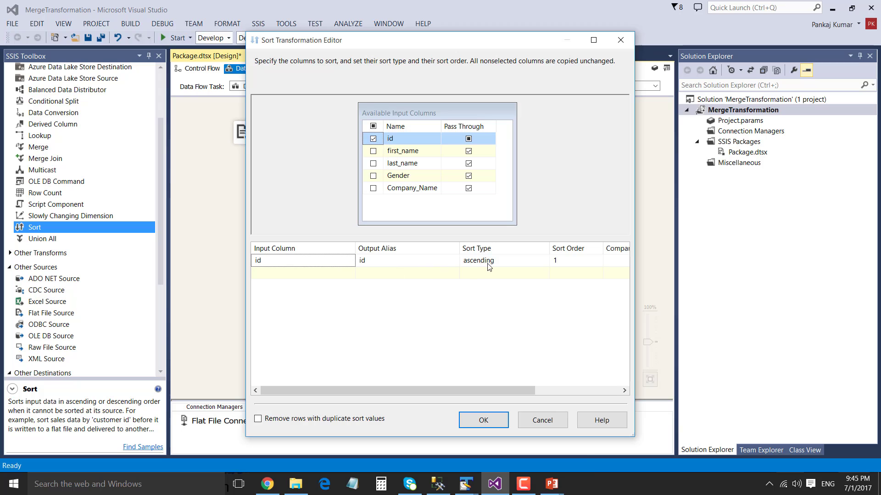
left_click(484, 421)
left_click(415, 141)
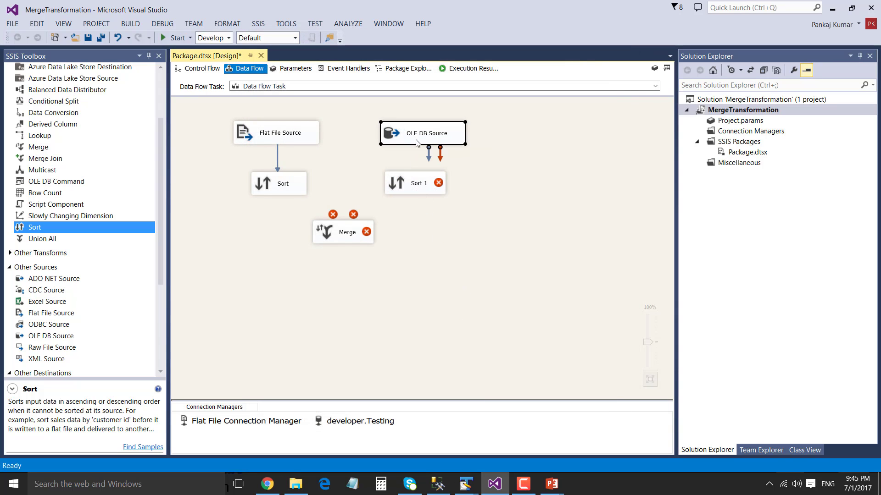
left_click_drag(428, 151, 415, 182)
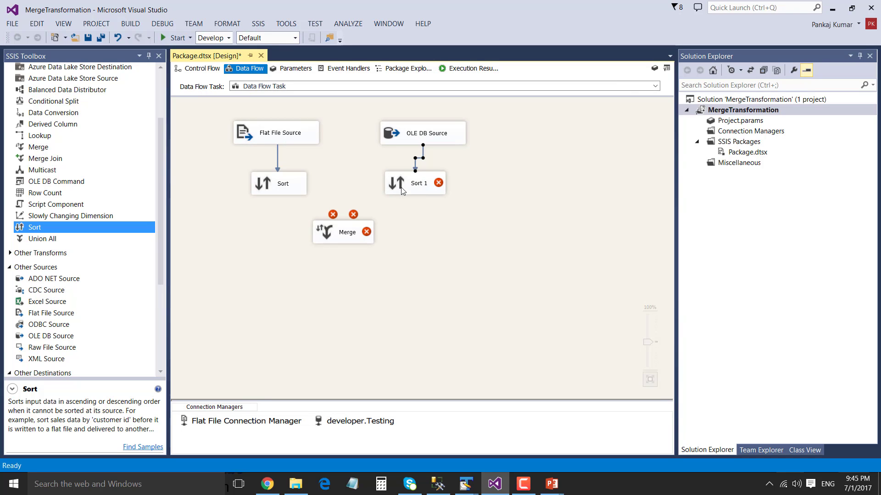
left_click(401, 183)
double_click(402, 184)
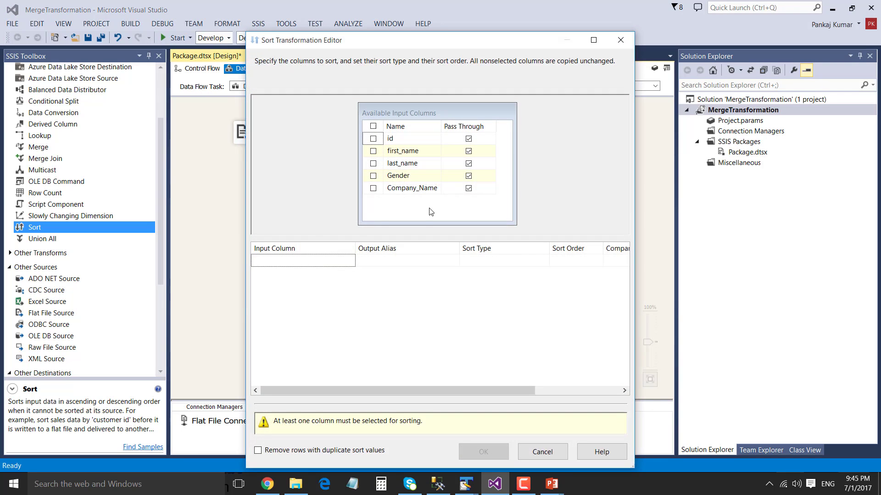
left_click(374, 139)
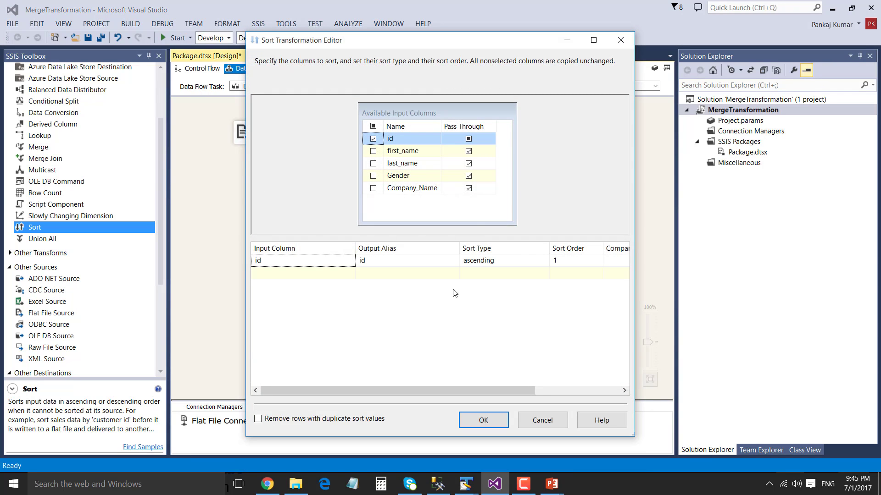
left_click(484, 418)
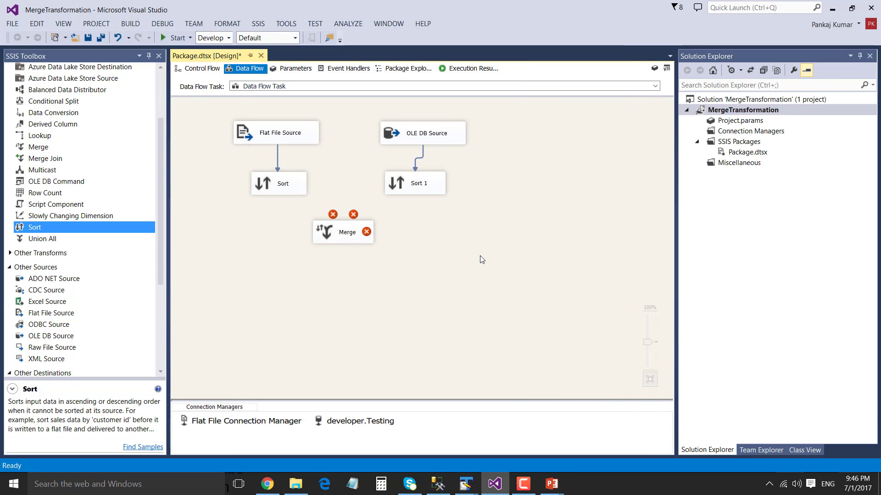
left_click(271, 190)
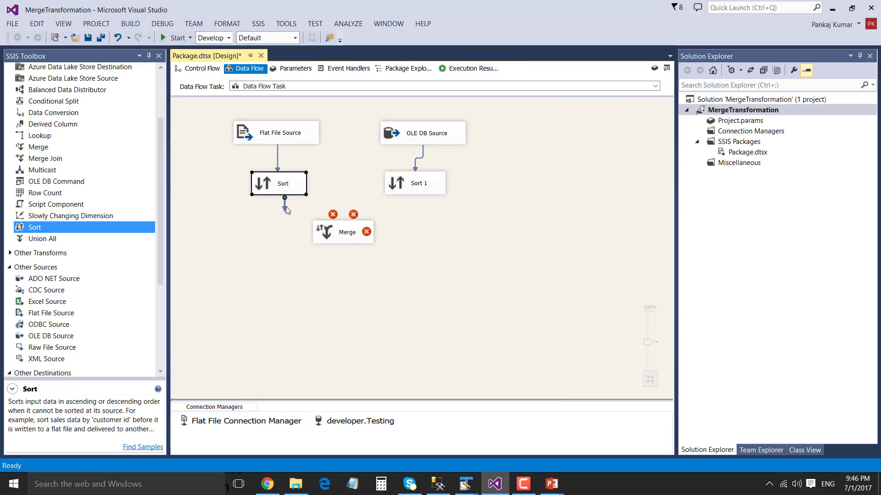
Connect Sort's output to Merge Input 1 and Sort 1's output to the Merge as well
left_click_drag(285, 206, 327, 234)
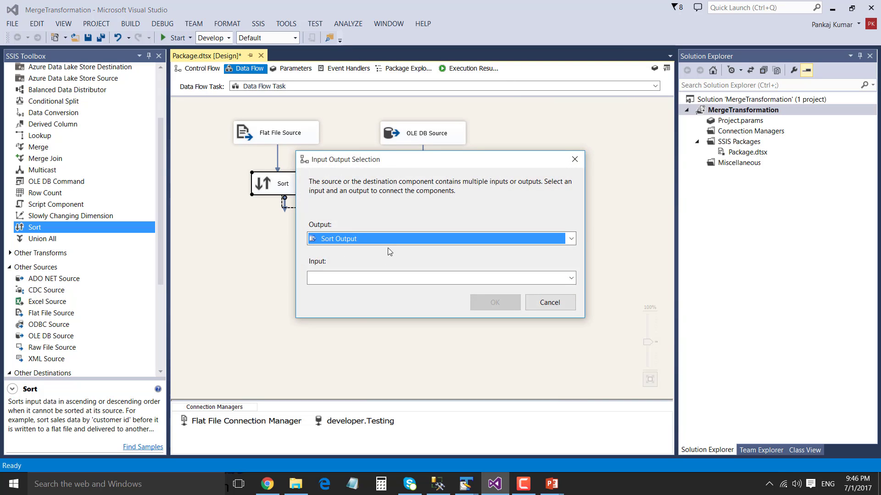
left_click(403, 278)
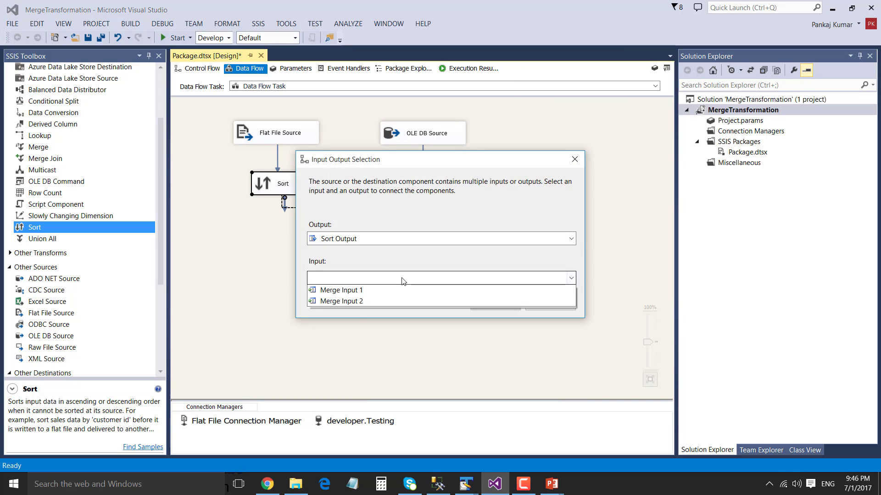
left_click(386, 295)
left_click(488, 305)
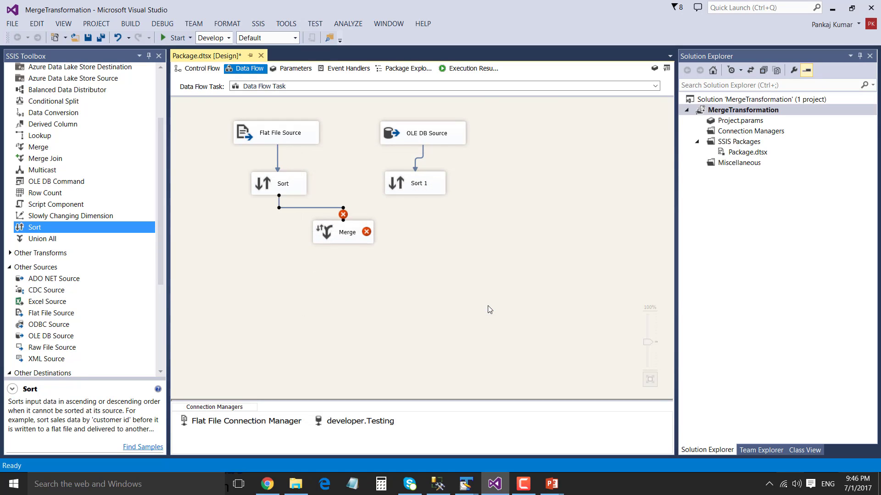
left_click(405, 188)
left_click_drag(422, 208, 369, 233)
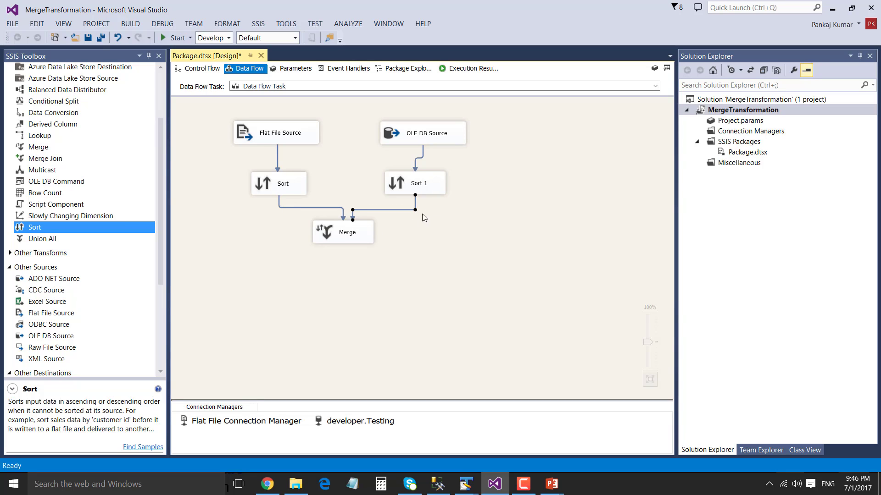
left_click(420, 252)
left_click_drag(226, 118, 305, 201)
left_click_drag(361, 119, 477, 207)
Drop an OLE DB Destination under Merge and link Merge's output arrow into it
left_click(446, 279)
scroll(87, 341, "down", 5)
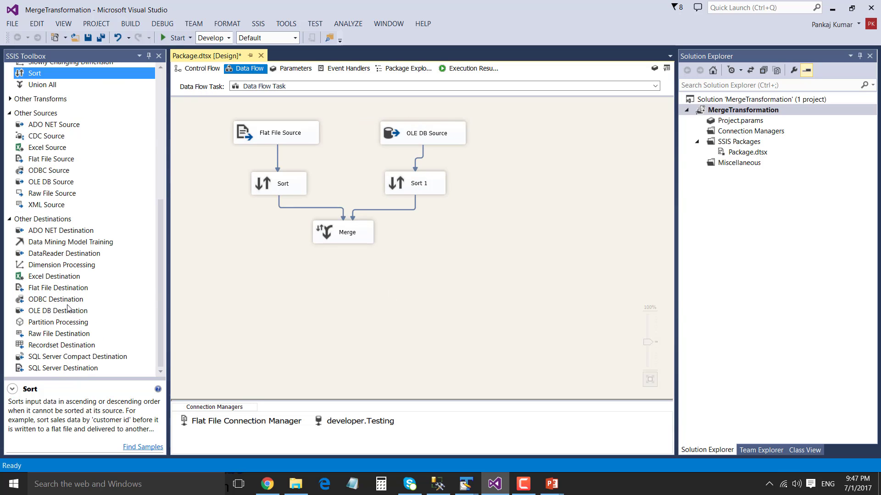
left_click_drag(67, 313, 286, 290)
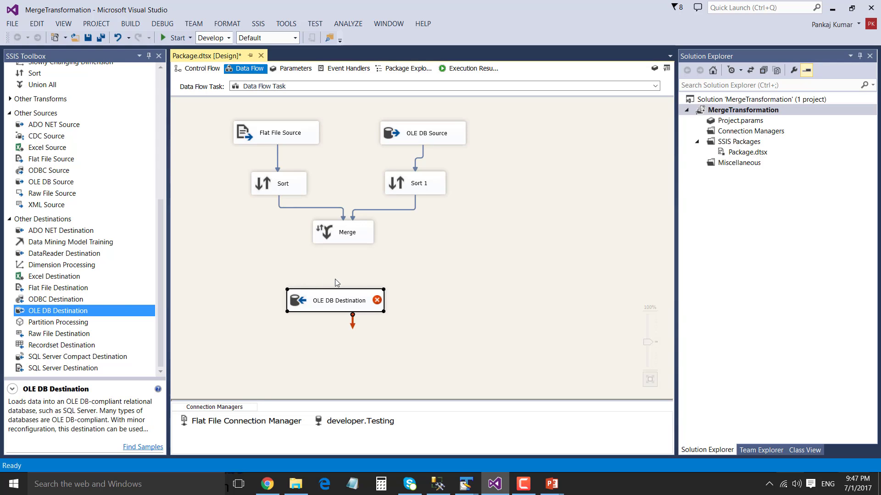
left_click(329, 234)
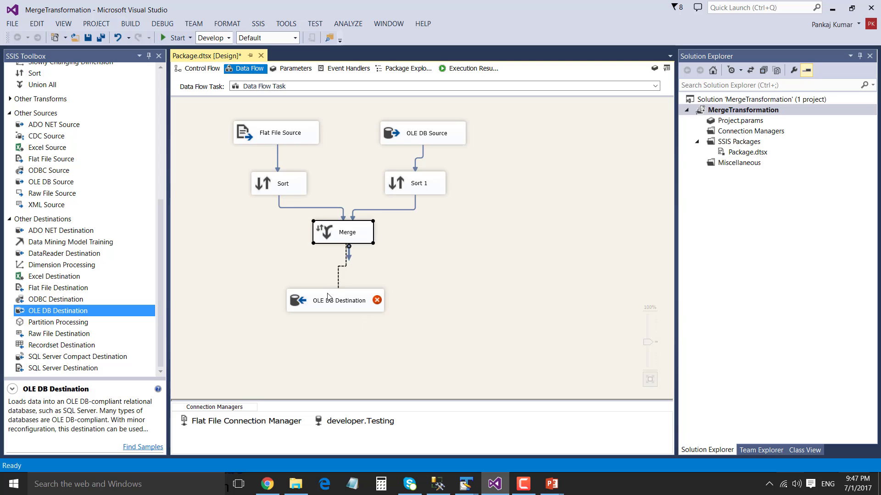
left_click_drag(327, 297, 327, 298)
left_click(313, 309)
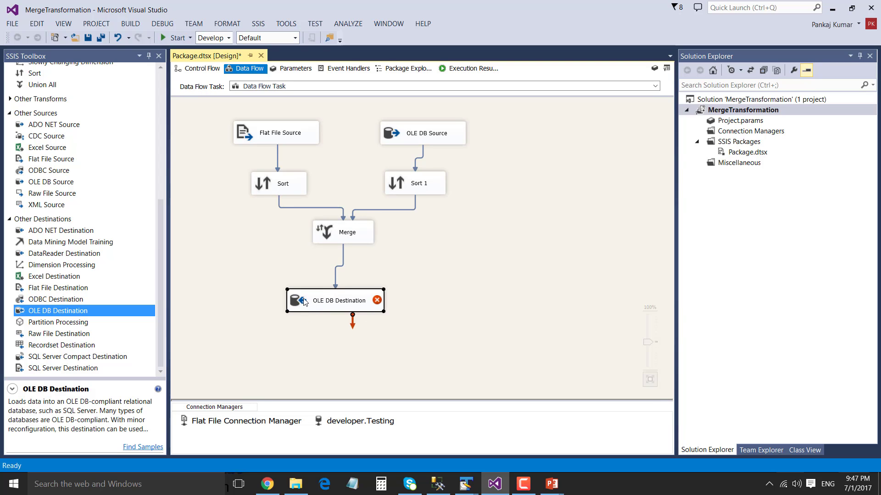
Create a new MergeTransformationData destination table and confirm id, first_name, last_name, Gender and Company_Name are mapped
double_click(303, 302)
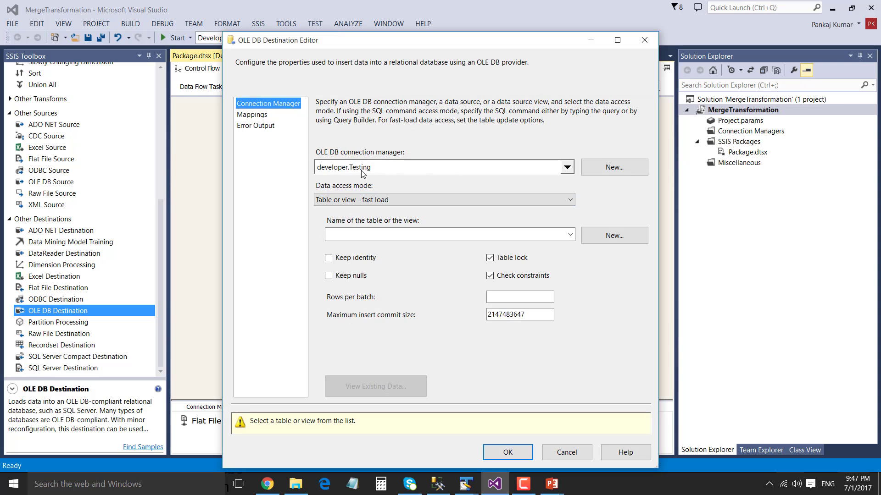
left_click(614, 236)
left_click(395, 175)
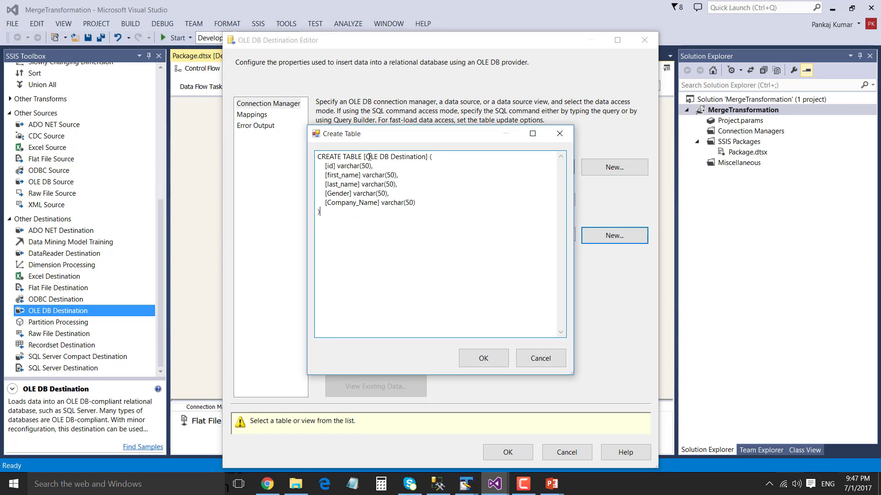
left_click_drag(364, 156, 428, 156)
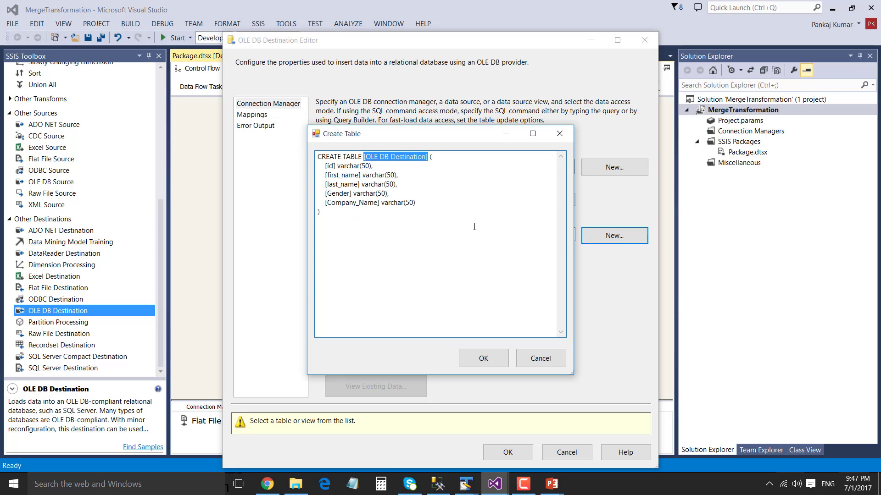
type("Mer")
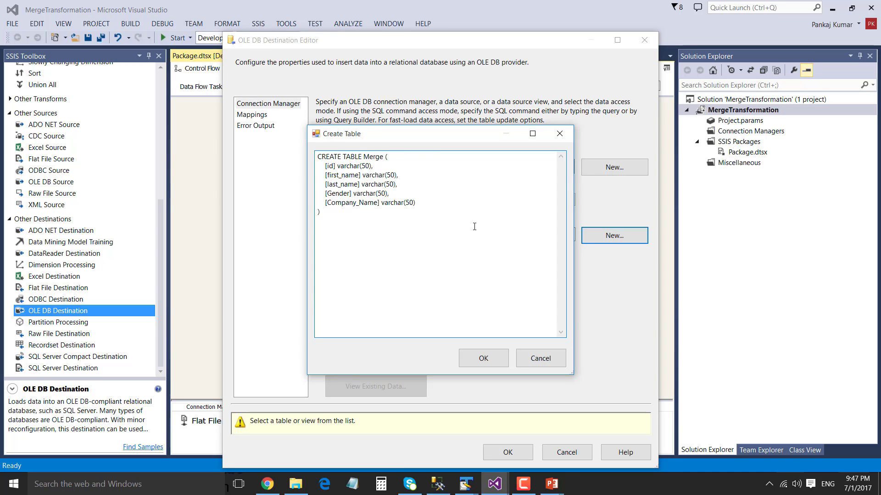
type("geTransformationData")
left_click(482, 357)
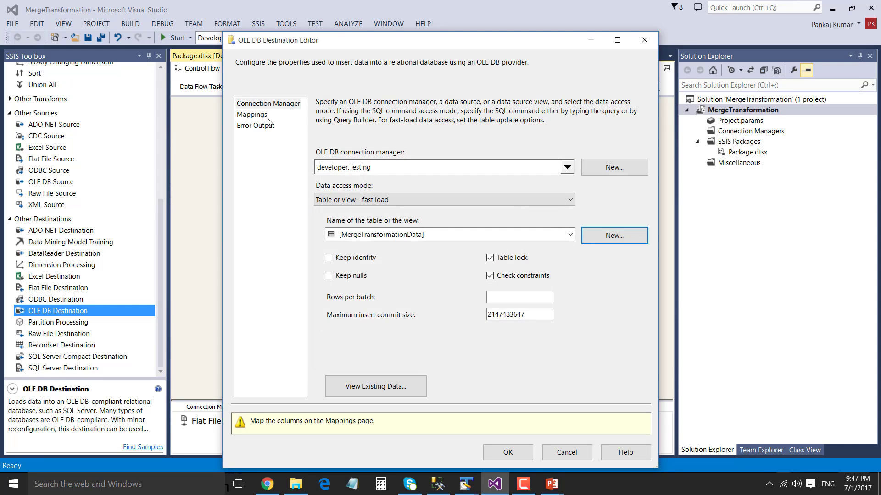
left_click(253, 116)
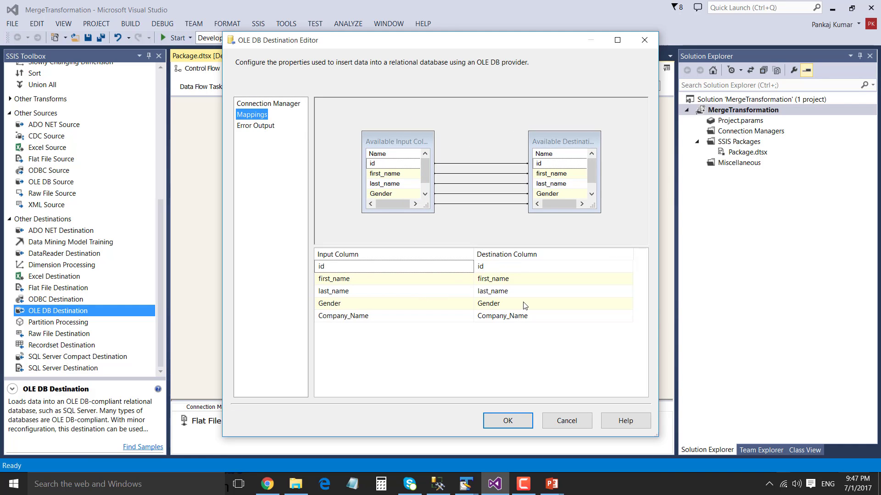
left_click(507, 420)
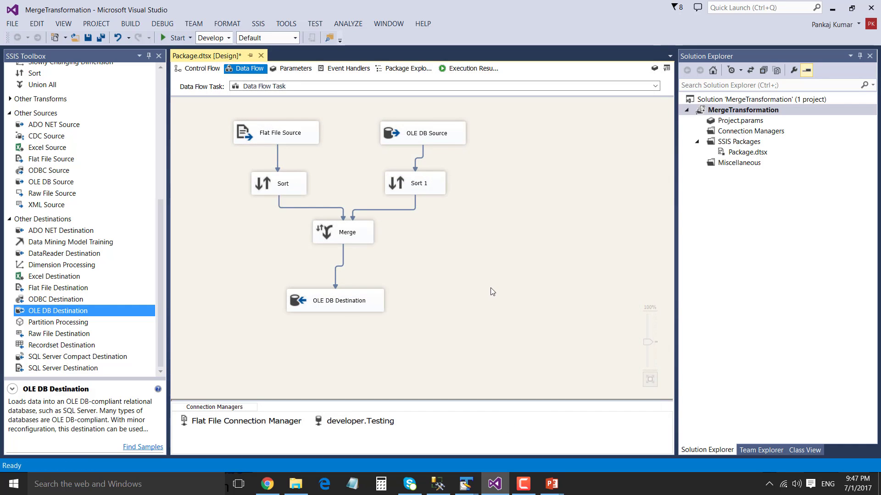
Run the package and check that every component succeeds, with 42 rows reaching the OLE DB Destination
left_click_drag(370, 312, 377, 306)
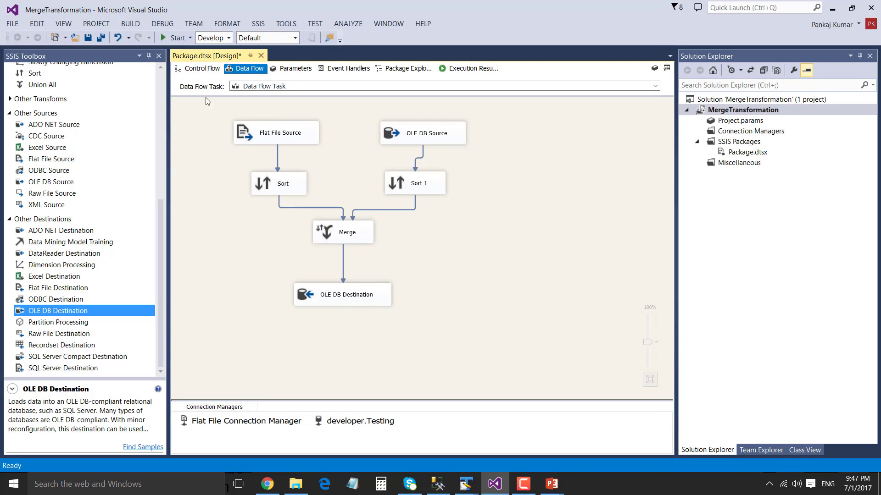
left_click(166, 39)
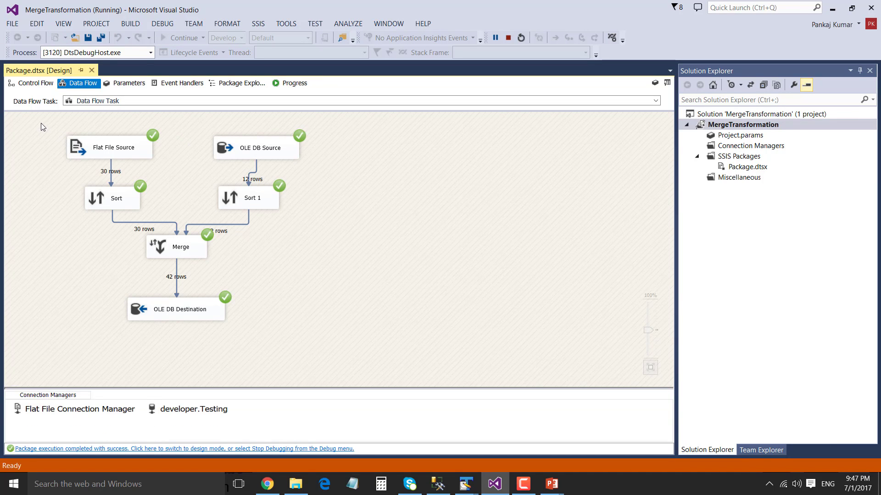
left_click_drag(43, 123, 155, 214)
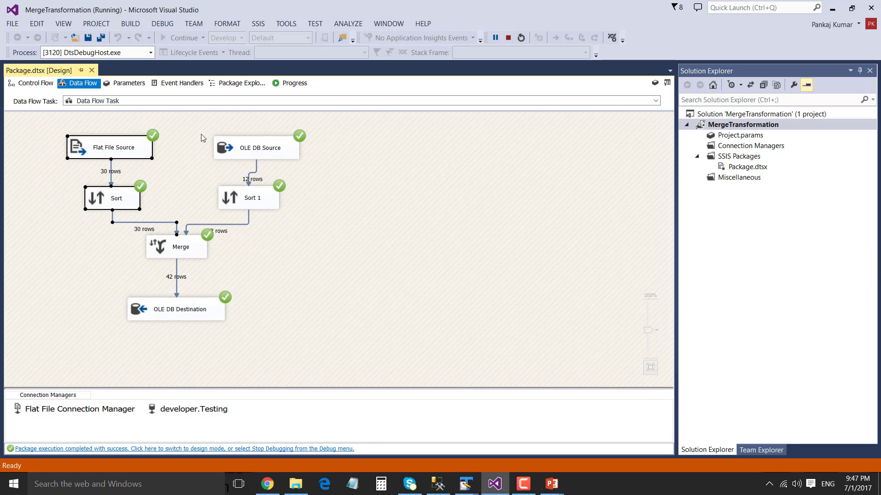
left_click_drag(201, 134, 329, 218)
left_click_drag(113, 267, 257, 332)
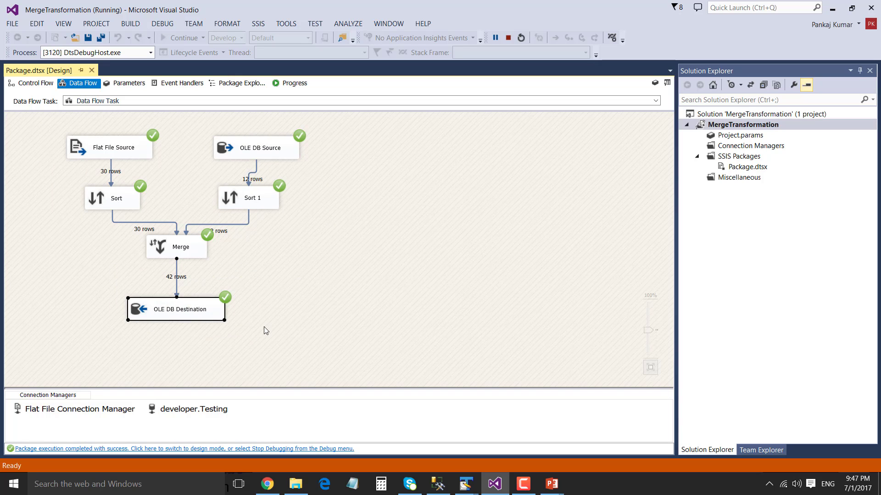
left_click(303, 322)
Review the OLE DB Destination's table settings without changes, then move to SQL Server Management Studio
double_click(146, 308)
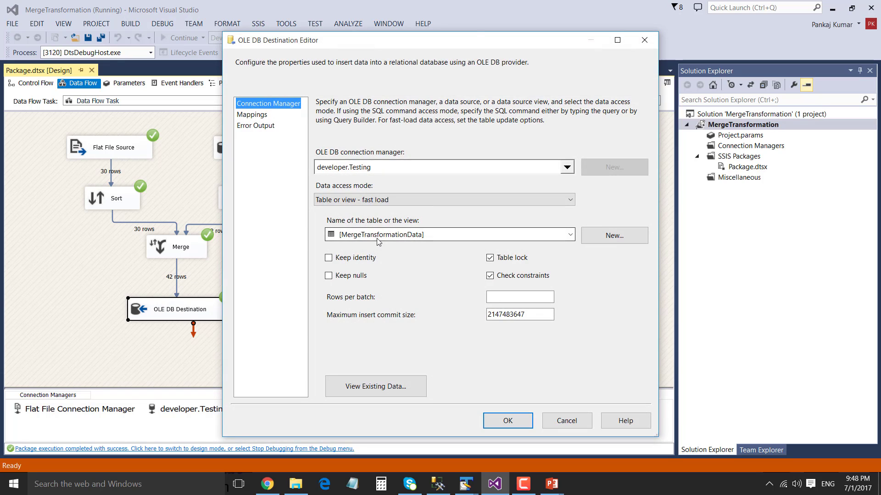
left_click(567, 421)
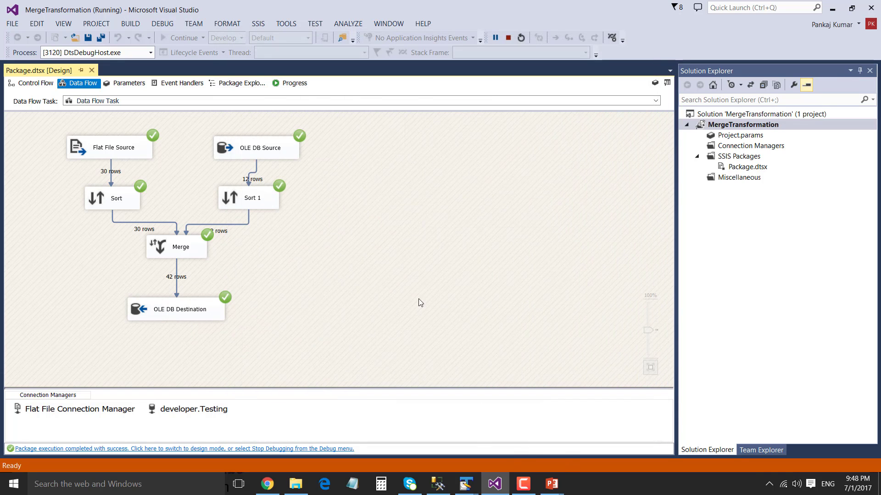
left_click(438, 483)
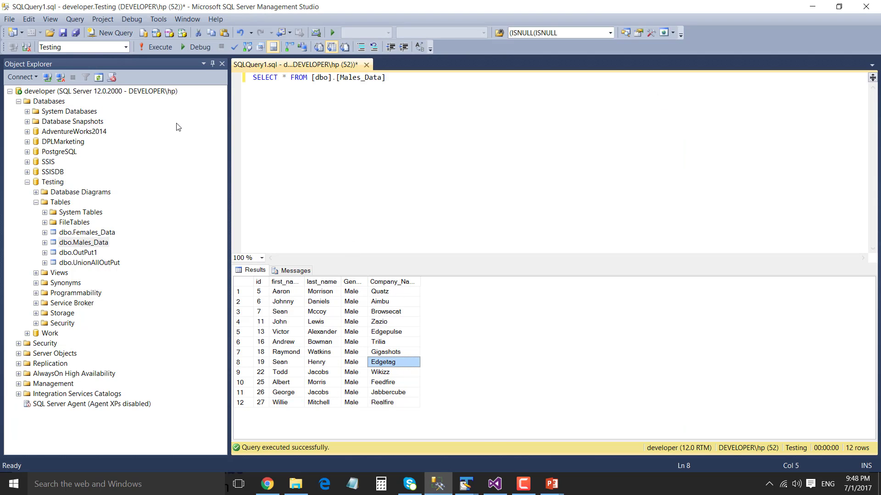
Refresh Testing's tables, query the top 1000 rows of dbo.MergeTransformationData, and autofit Company_Name and first_name
right_click(66, 204)
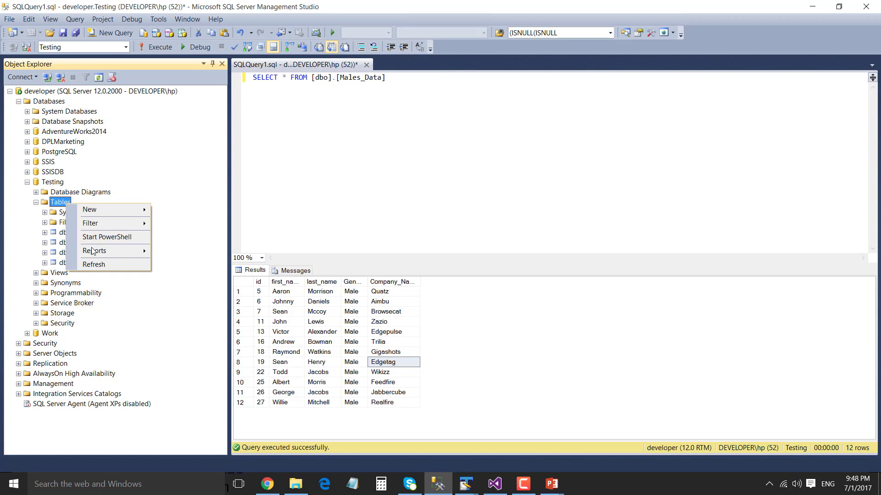
left_click(94, 265)
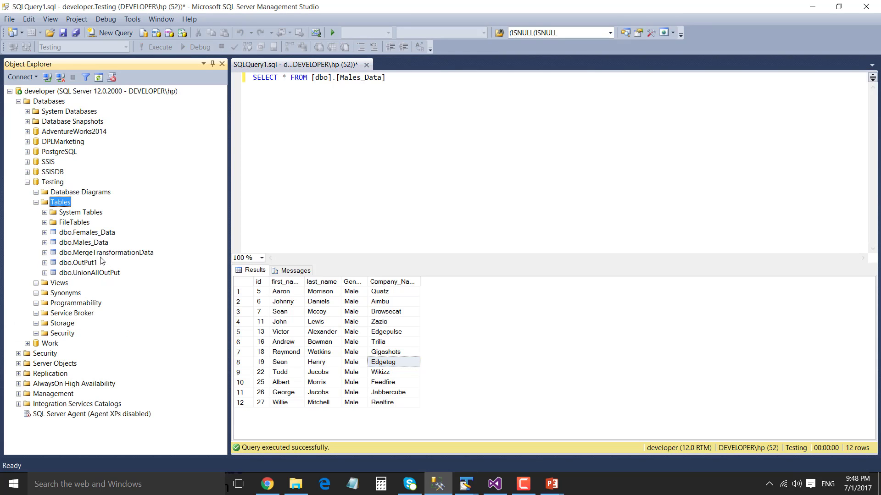
left_click(102, 254)
right_click(118, 253)
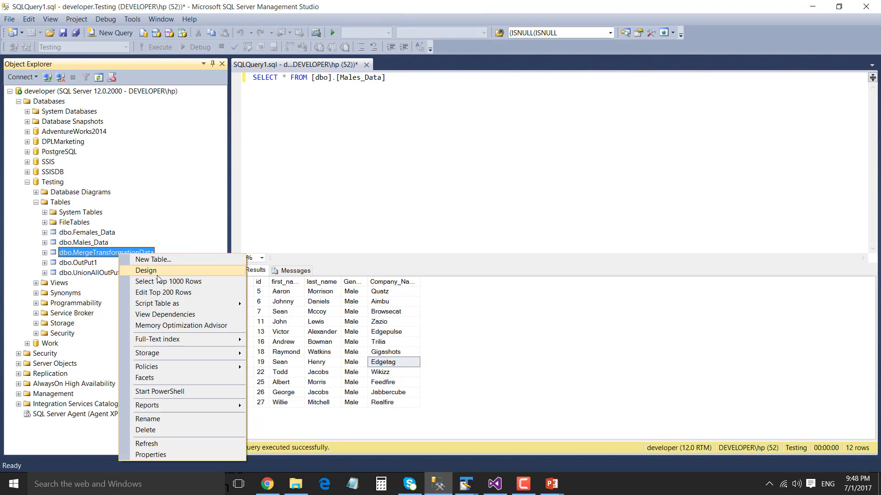
left_click(174, 281)
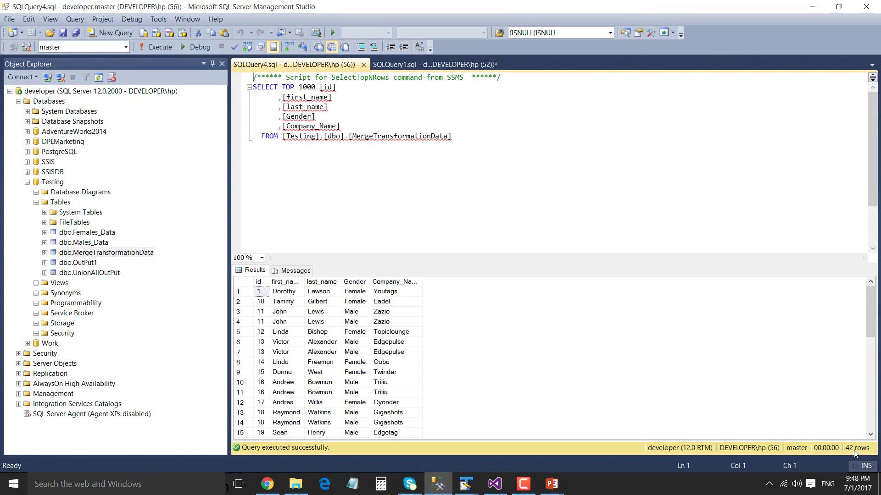
double_click(420, 282)
double_click(305, 281)
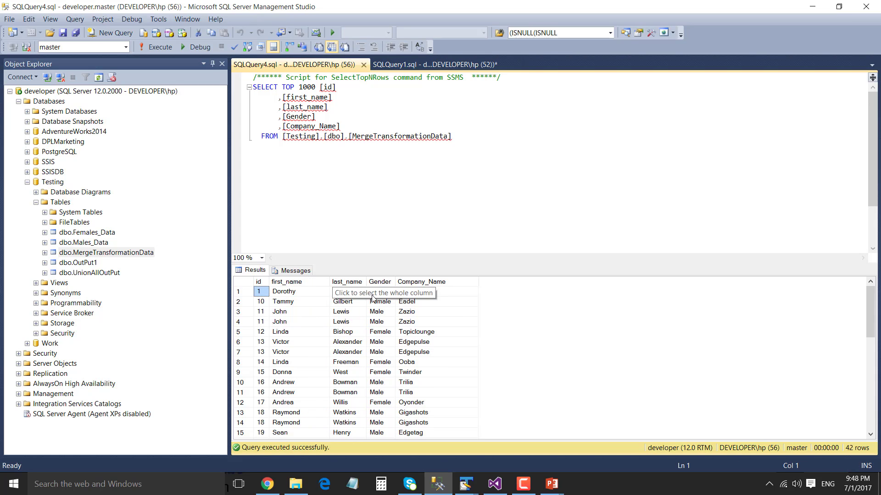